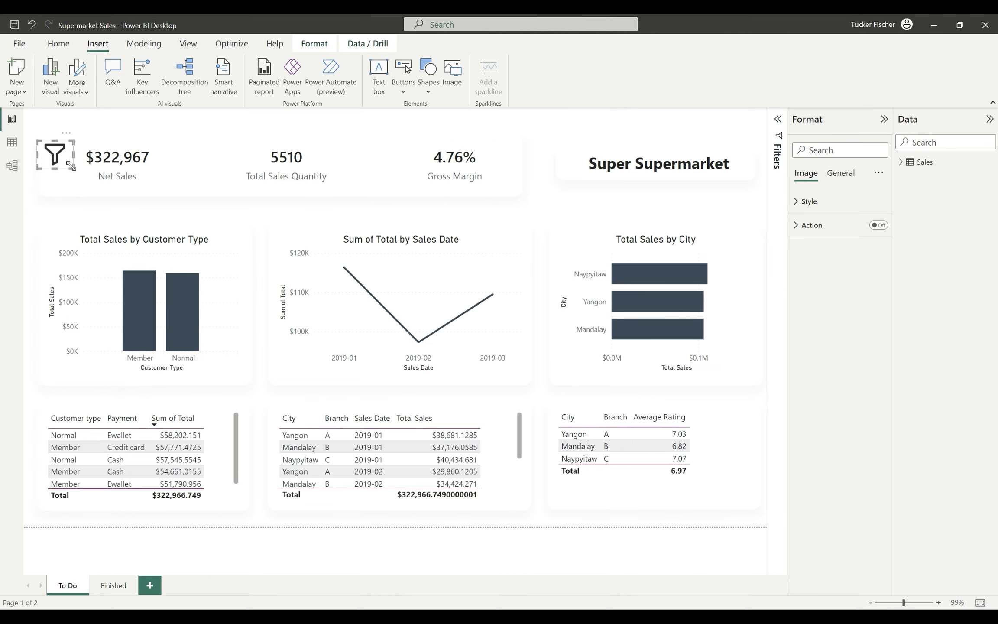
# Step: Insert a rectangle shape over the lower-left part of the report page and round its corners to 40 px
pyautogui.click(104, 120)
pyautogui.click(427, 95)
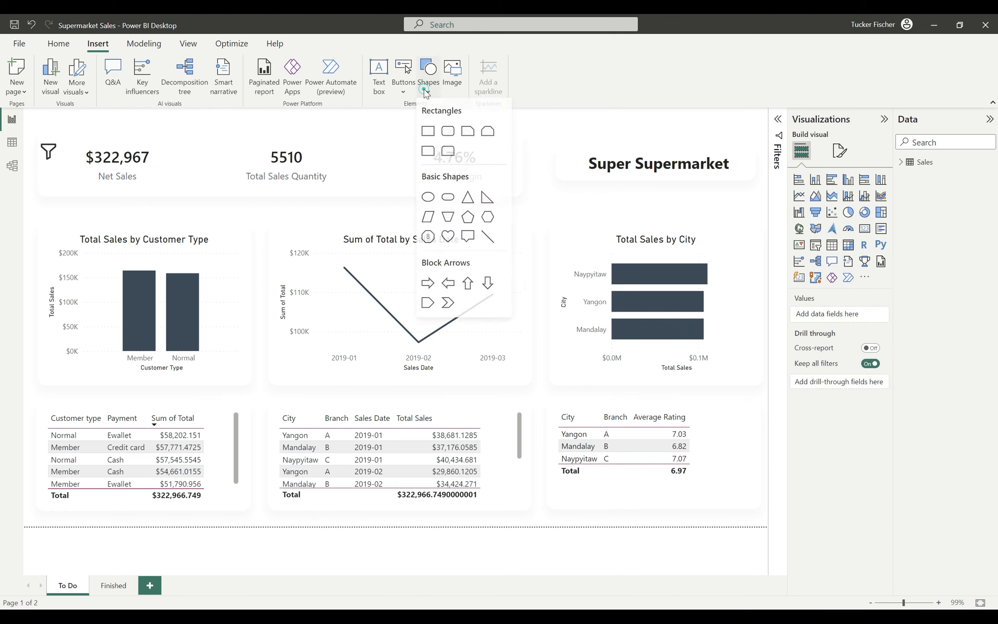
pyautogui.click(428, 129)
pyautogui.moveTo(237, 358); pyautogui.dragTo(128, 357)
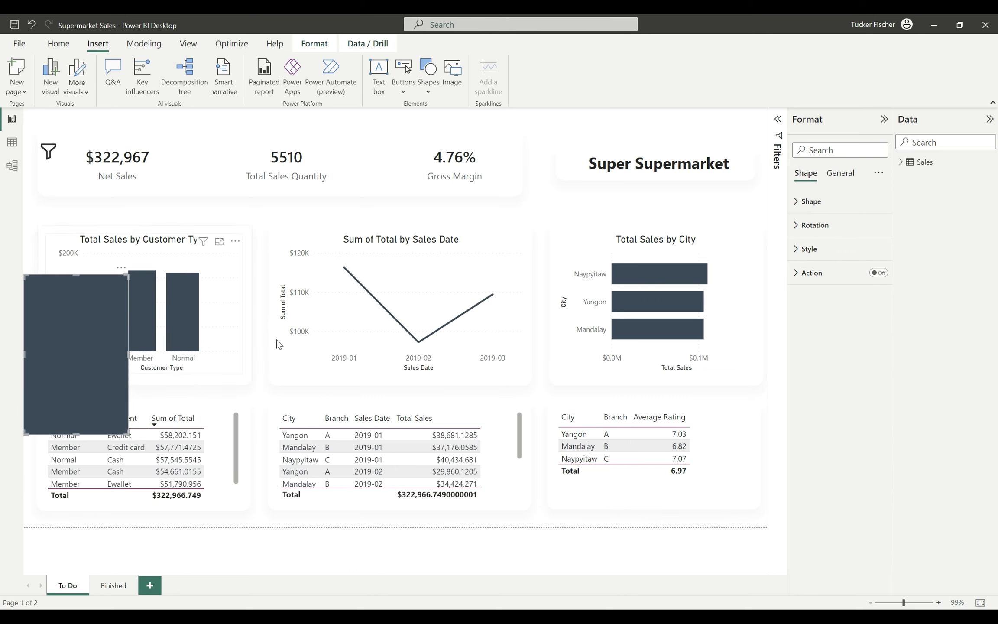
pyautogui.click(819, 203)
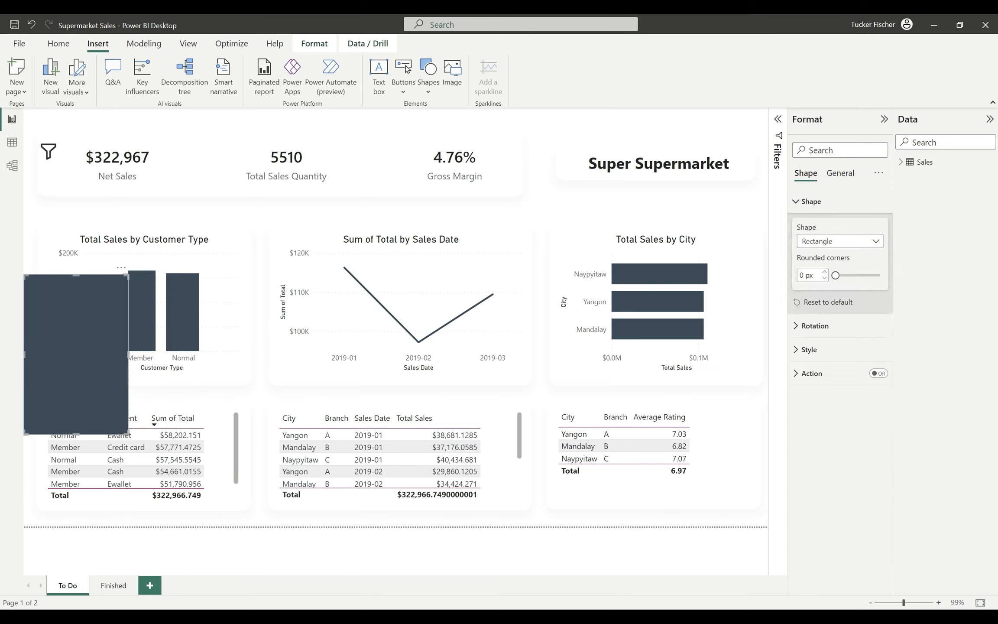
pyautogui.write('40')
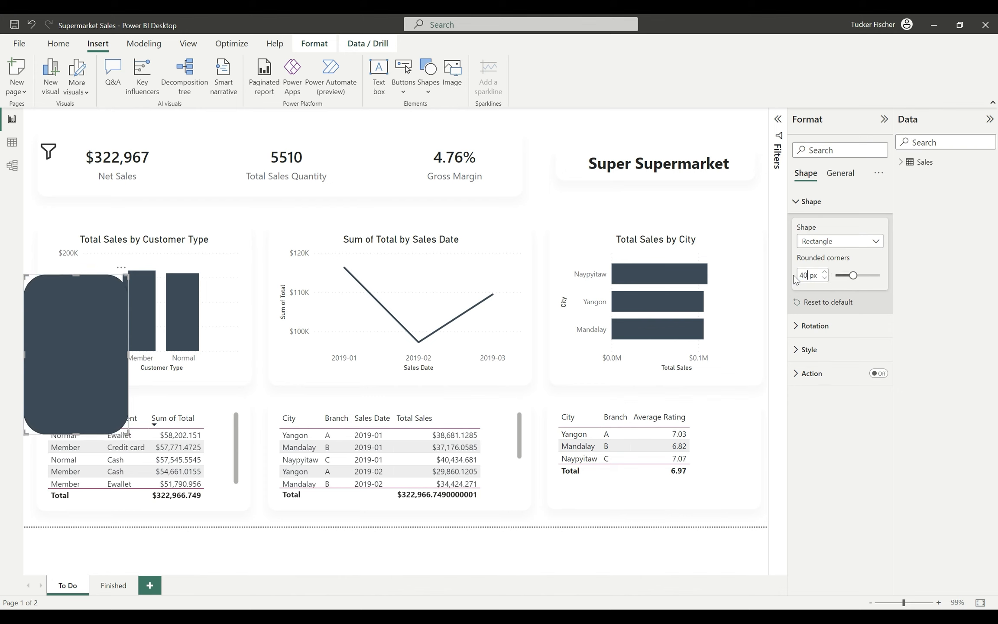
# Step: Turn off the rounded rectangle's border and fill it with the lightest blue theme color
pyautogui.click(815, 325)
pyautogui.click(806, 326)
pyautogui.click(813, 348)
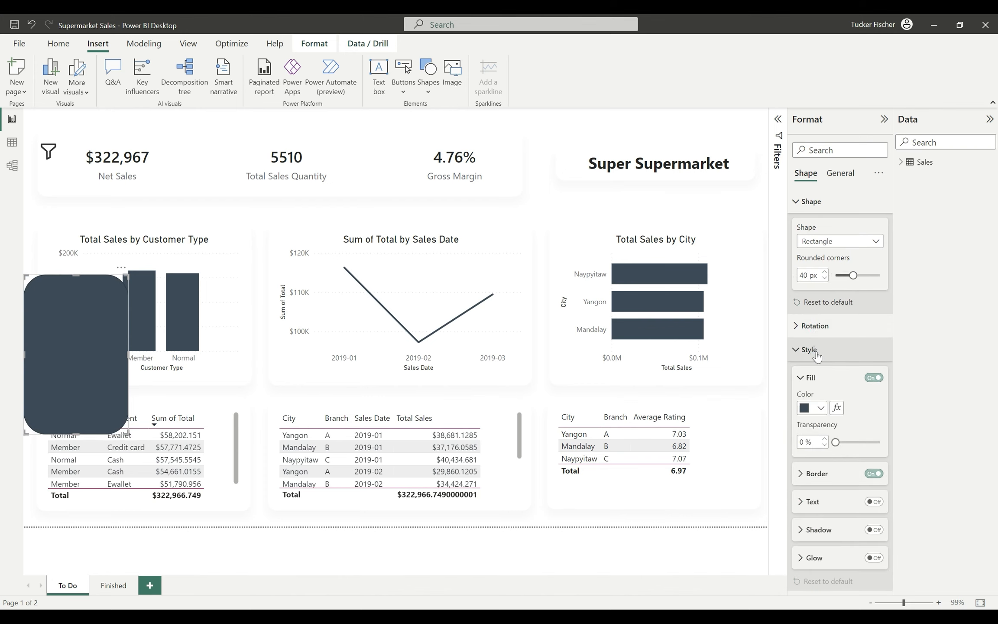
pyautogui.click(877, 473)
pyautogui.click(820, 408)
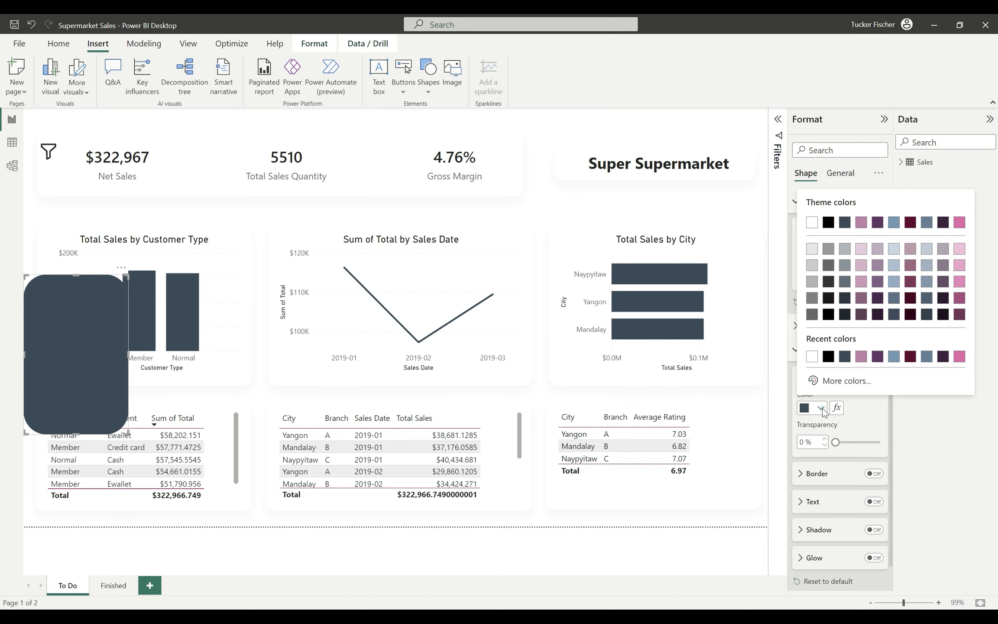
pyautogui.click(895, 250)
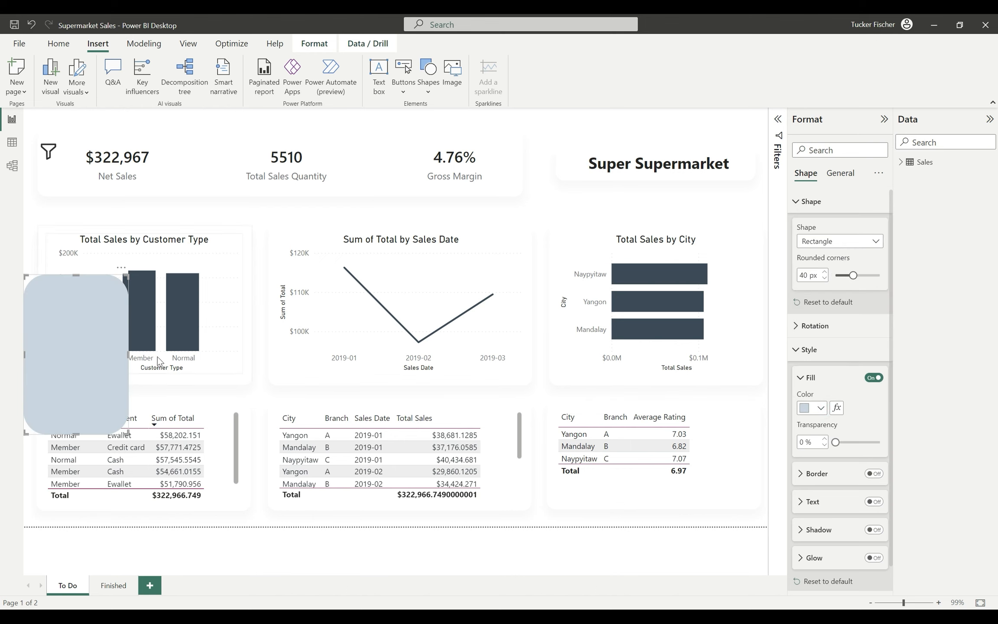
# Step: Place the light blue panel directly beneath the filter icon and make it slightly narrower and taller
pyautogui.moveTo(101, 334); pyautogui.dragTo(102, 251)
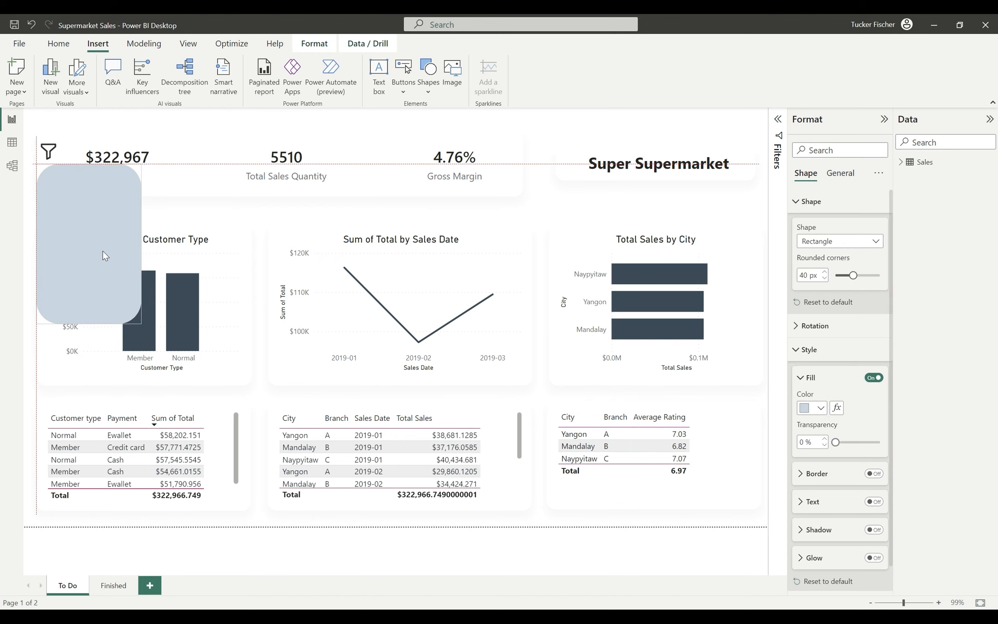
pyautogui.moveTo(141, 324); pyautogui.dragTo(134, 347)
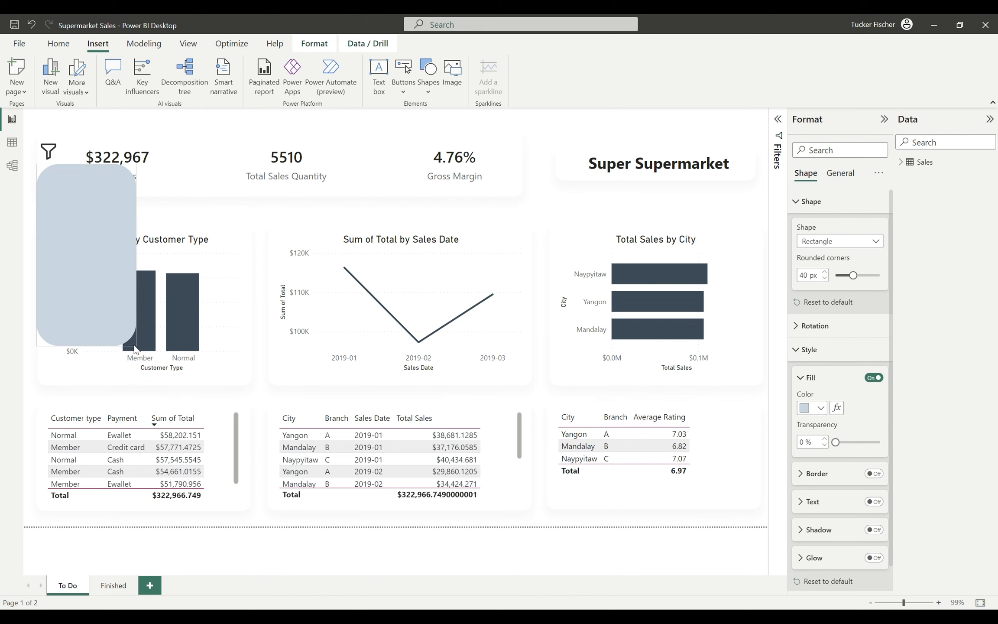
# Step: Insert the X close-icon image, shrink it, and place it in the upper-right corner of the light blue panel
pyautogui.click(450, 82)
pyautogui.doubleClick(341, 106)
pyautogui.moveTo(92, 407); pyautogui.dragTo(117, 206)
pyautogui.moveTo(158, 322); pyautogui.dragTo(114, 173)
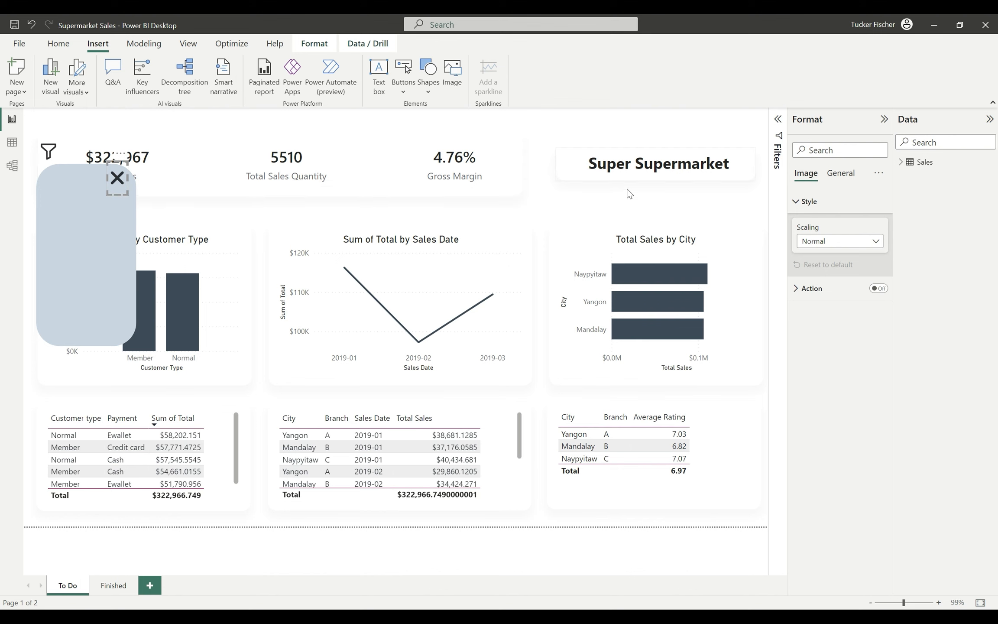
# Step: Add a slicer visual to the page using the Branch field from the Sales table
pyautogui.click(532, 208)
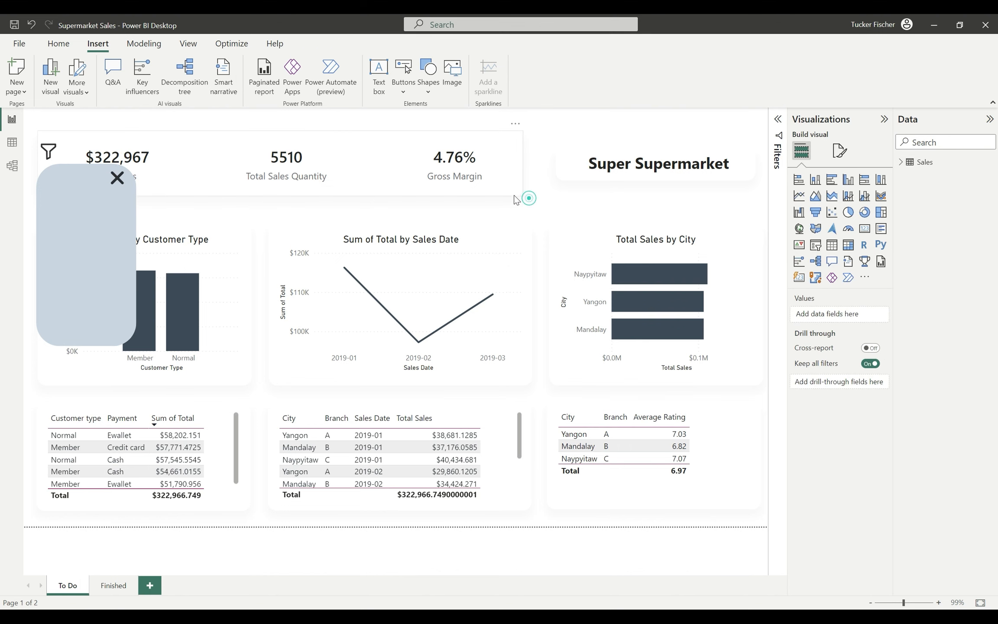
pyautogui.click(814, 245)
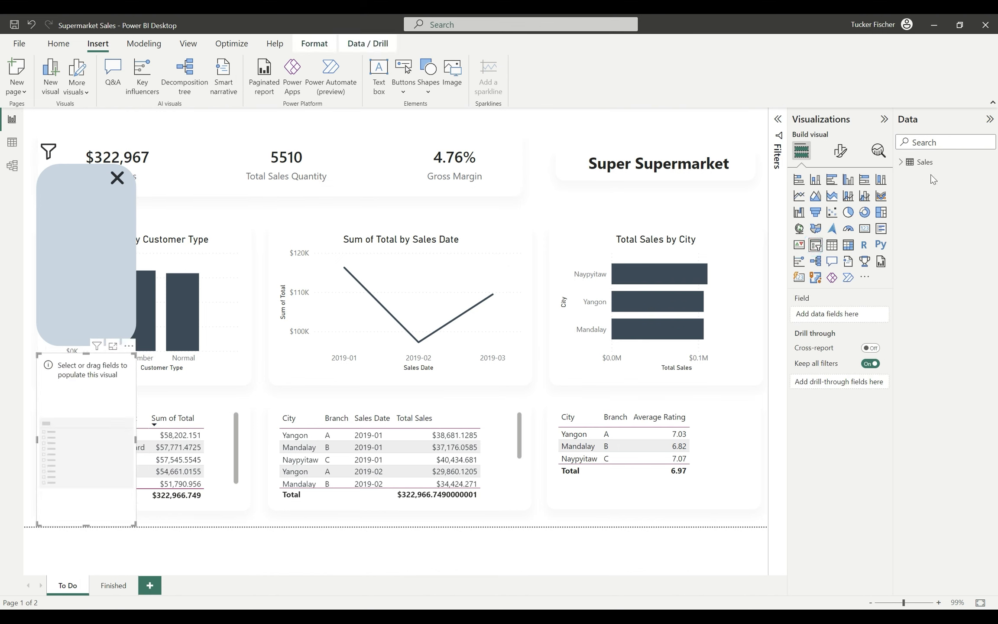
pyautogui.click(901, 162)
pyautogui.moveTo(946, 177); pyautogui.dragTo(841, 315)
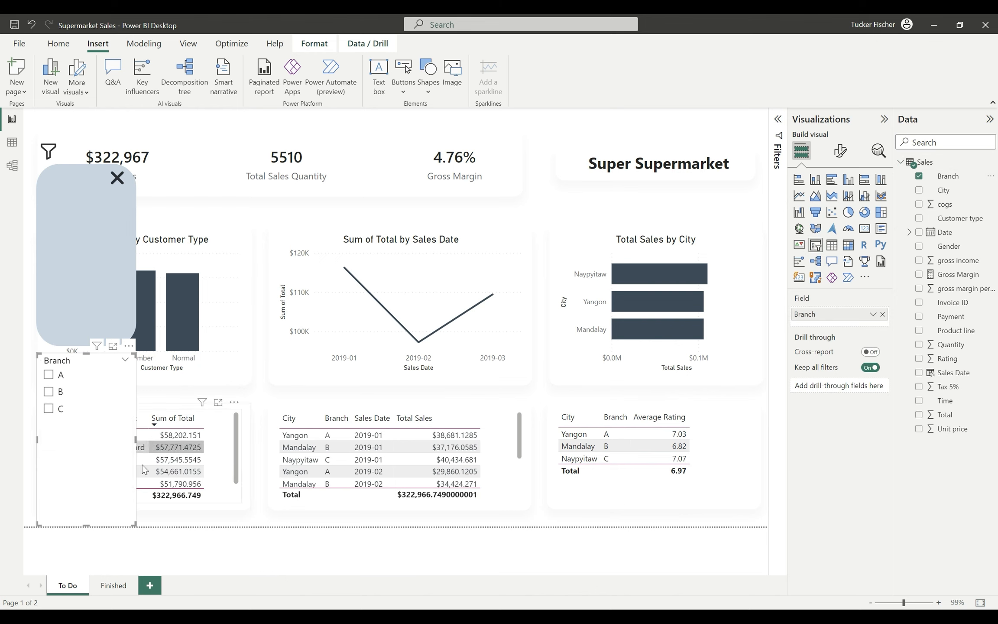
# Step: Change the Branch slicer to Dropdown style without a slicer header and fit it inside the panel below the X icon
pyautogui.click(842, 151)
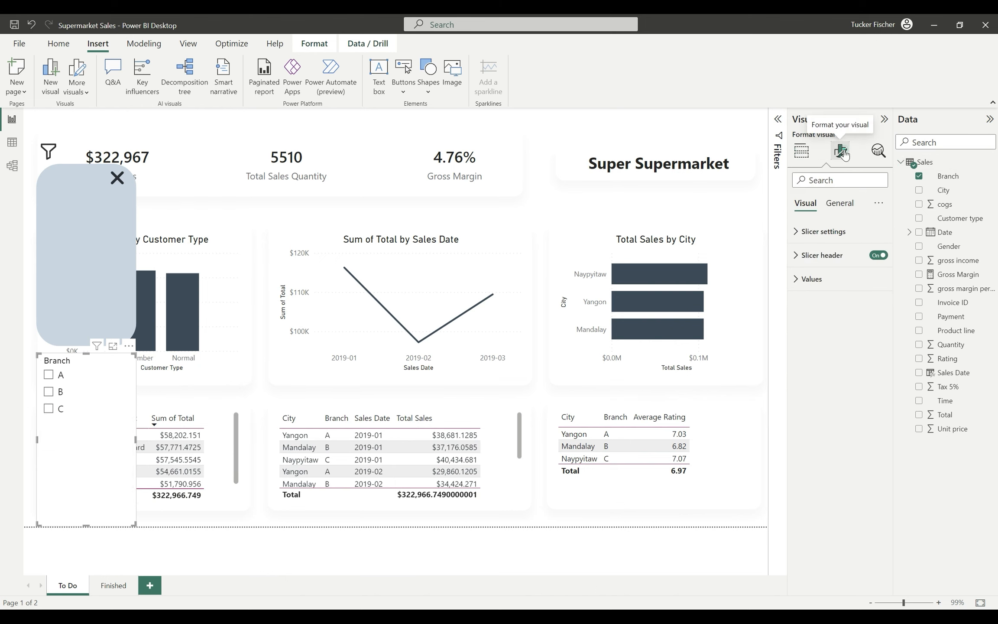
pyautogui.click(824, 232)
pyautogui.click(835, 298)
pyautogui.click(830, 329)
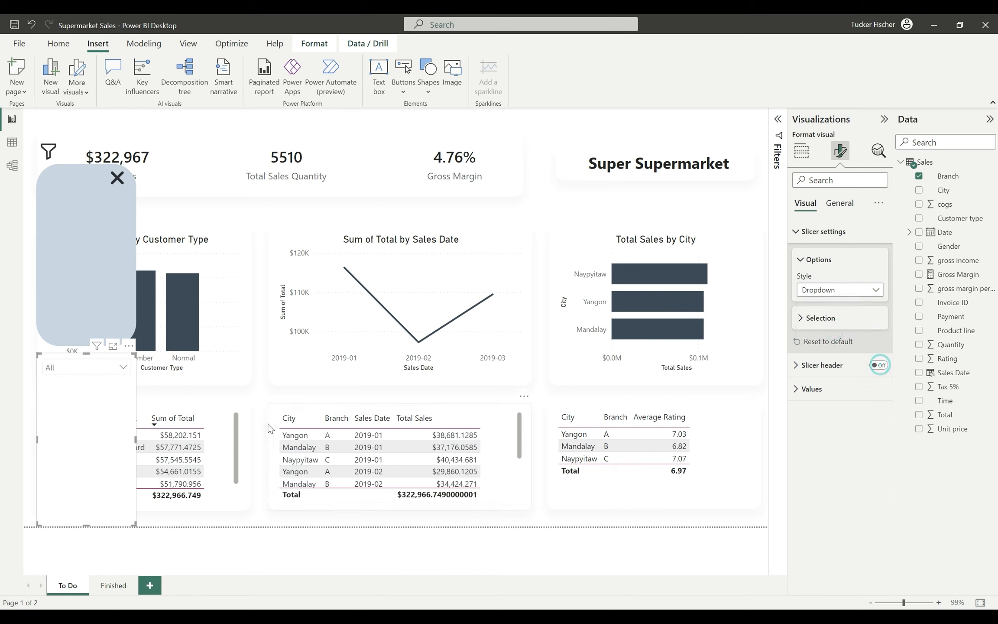
pyautogui.moveTo(135, 525); pyautogui.dragTo(122, 198)
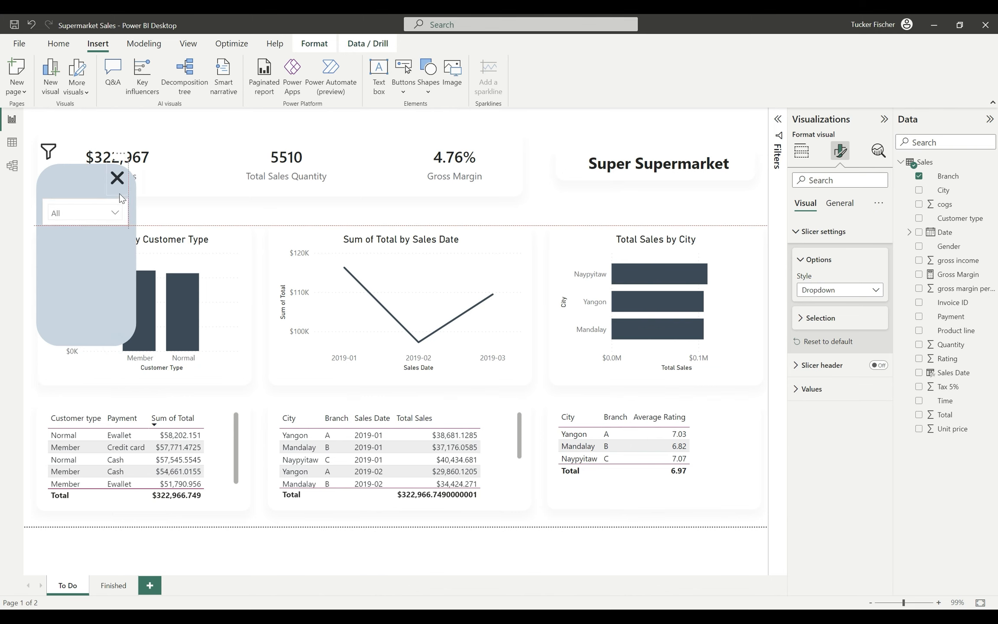
# Step: Add a small "Branch" text box directly above the slicer and set its background transparency to 100%
pyautogui.click(359, 123)
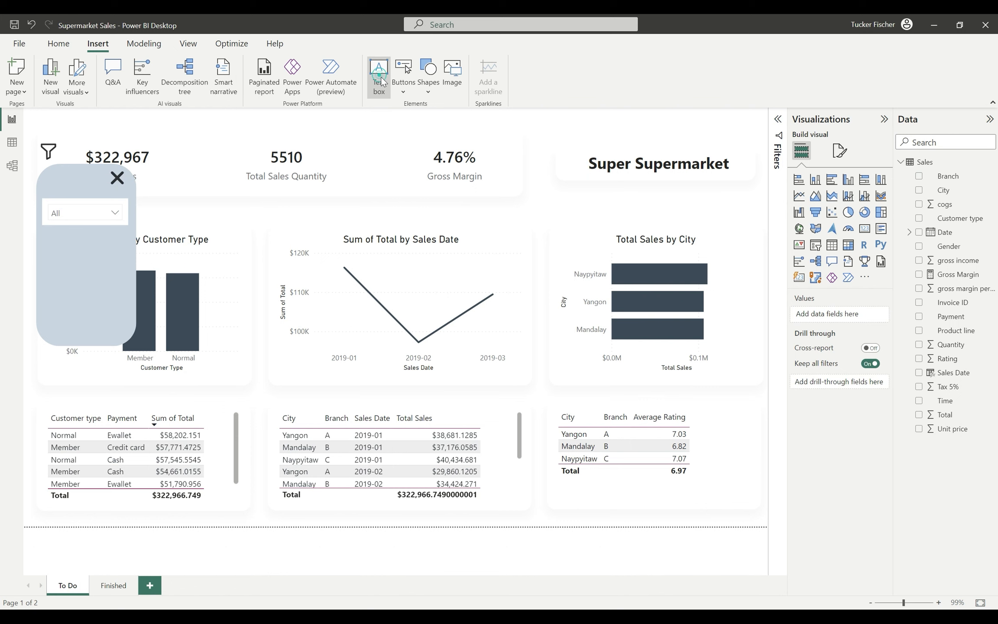
pyautogui.click(379, 75)
pyautogui.write('Branch')
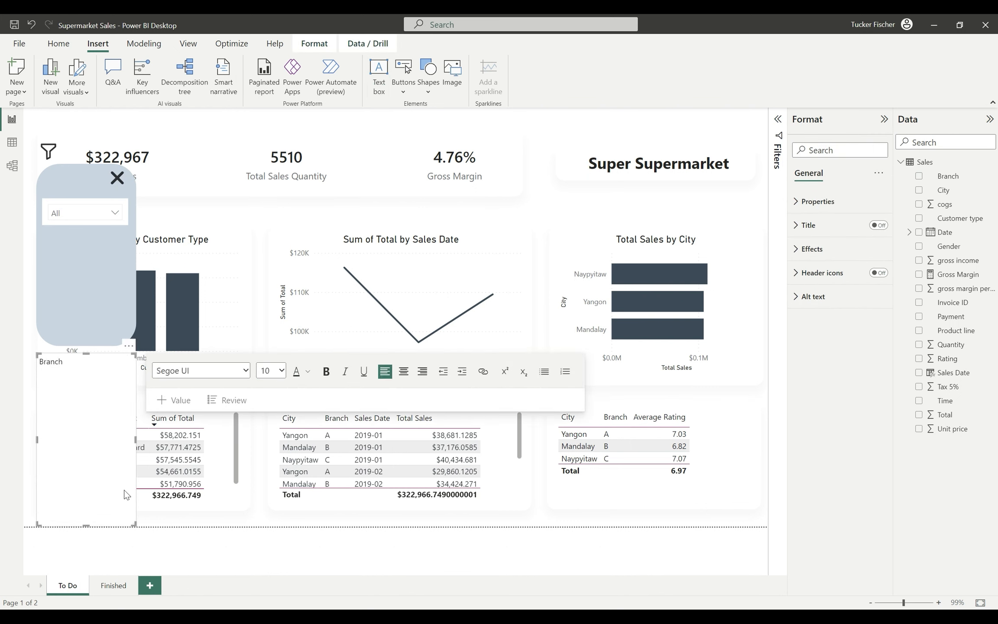
pyautogui.moveTo(134, 524); pyautogui.dragTo(89, 372)
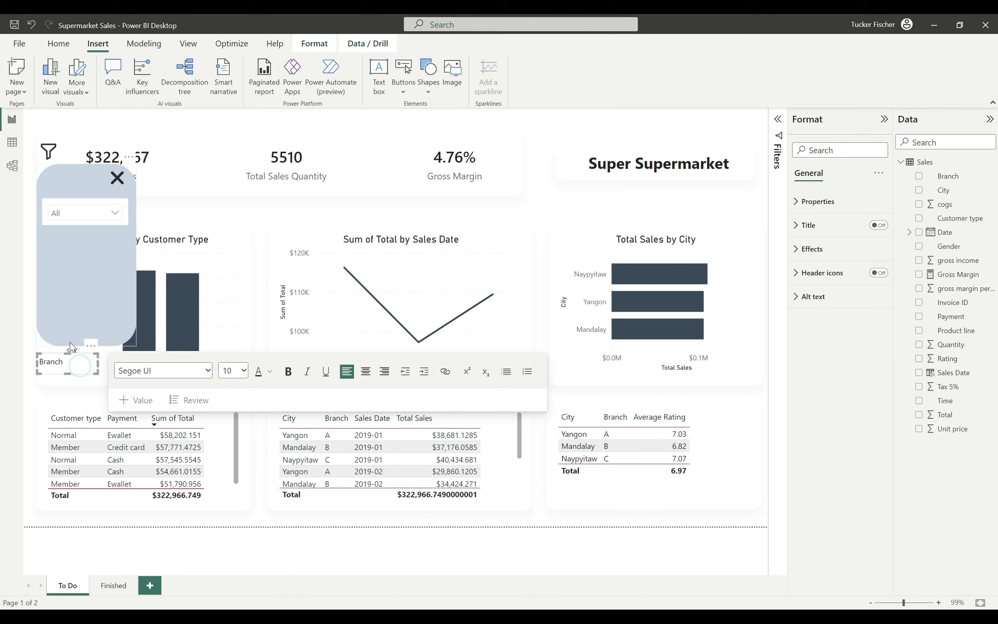
pyautogui.moveTo(95, 330); pyautogui.dragTo(85, 190)
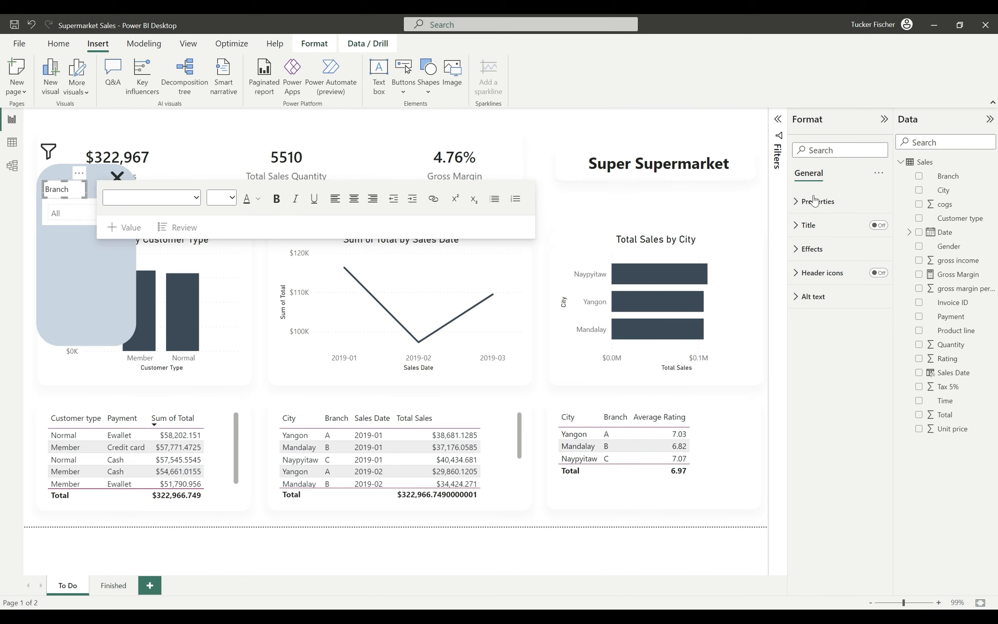
pyautogui.click(821, 254)
pyautogui.moveTo(837, 340); pyautogui.dragTo(920, 355)
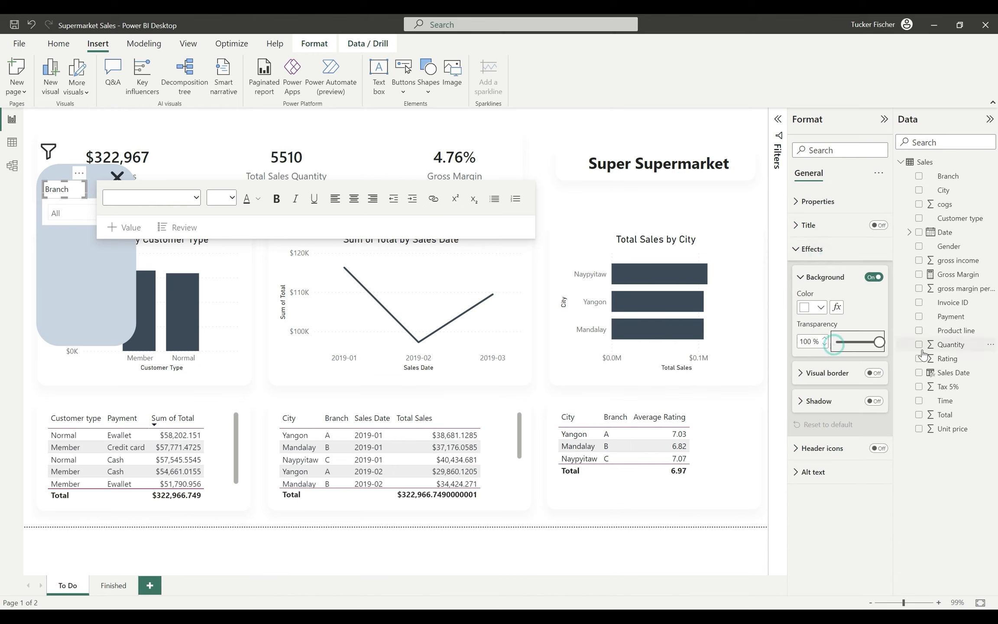
# Step: Duplicate the Branch label and its slicer and place the copies directly beneath the originals in the panel
pyautogui.click(45, 204)
pyautogui.hotkey('ctrl', 'c')
pyautogui.hotkey('ctrl', 'v')
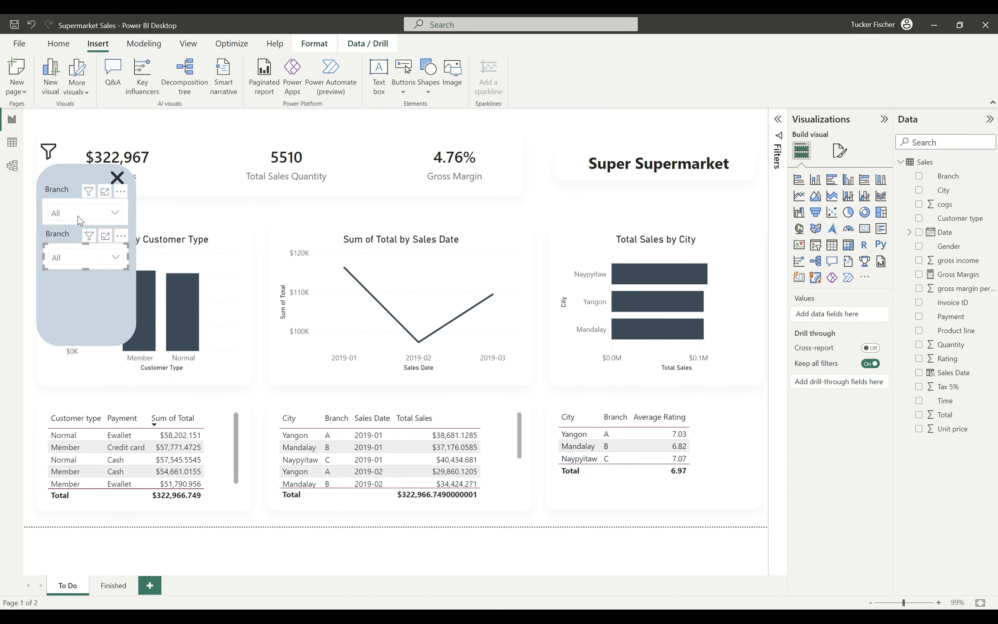
# Step: Change the duplicated label to "City" and replace the duplicated slicer's Branch field with City
pyautogui.doubleClick(56, 233)
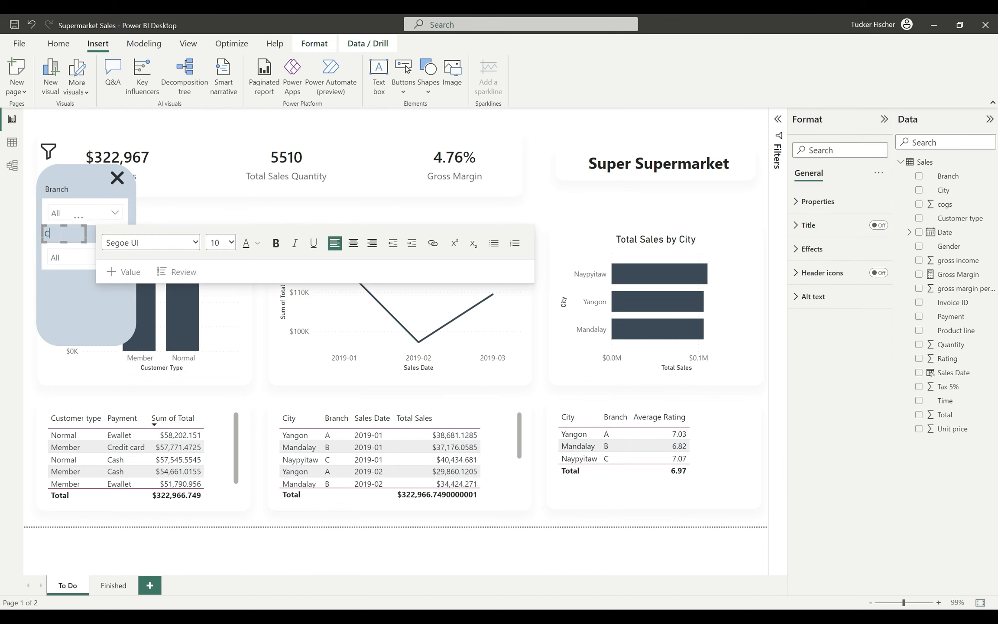
pyautogui.click(59, 250)
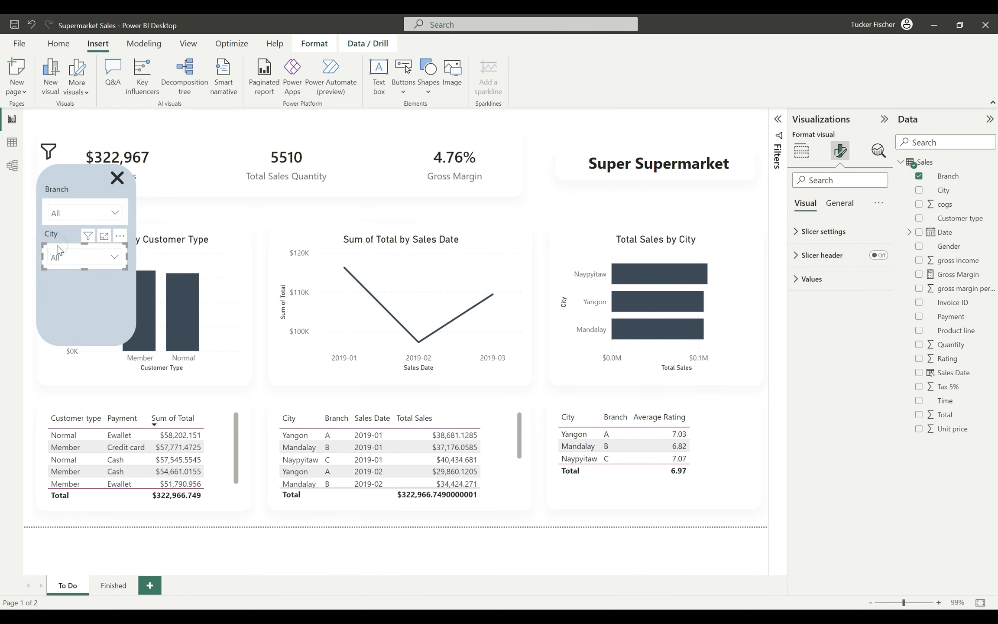
pyautogui.click(919, 177)
pyautogui.click(918, 191)
pyautogui.click(189, 207)
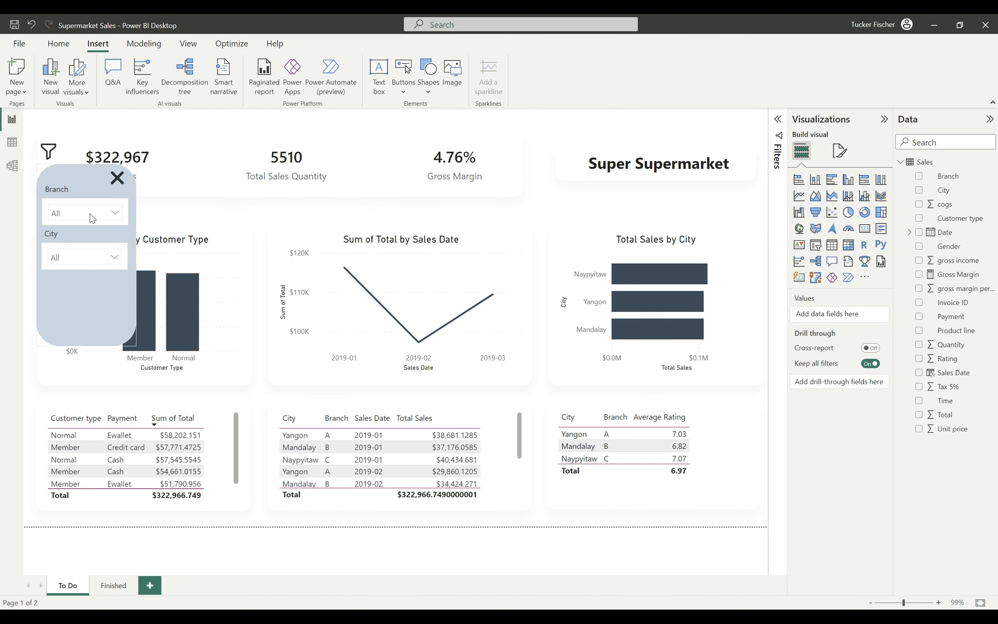
# Step: Show the Bookmarks and Selection panes
pyautogui.click(185, 44)
pyautogui.click(472, 76)
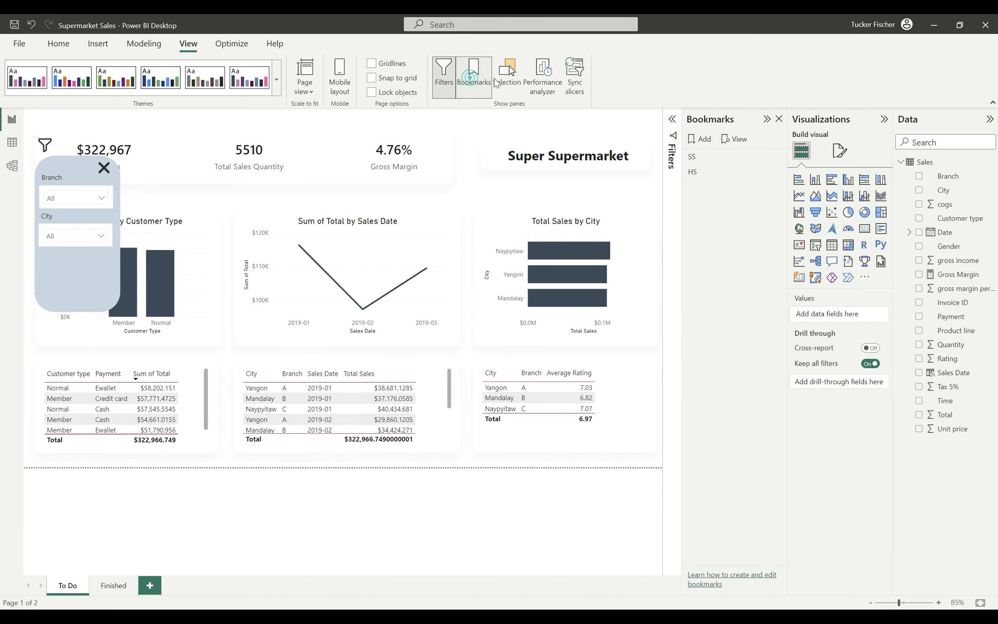
pyautogui.click(510, 69)
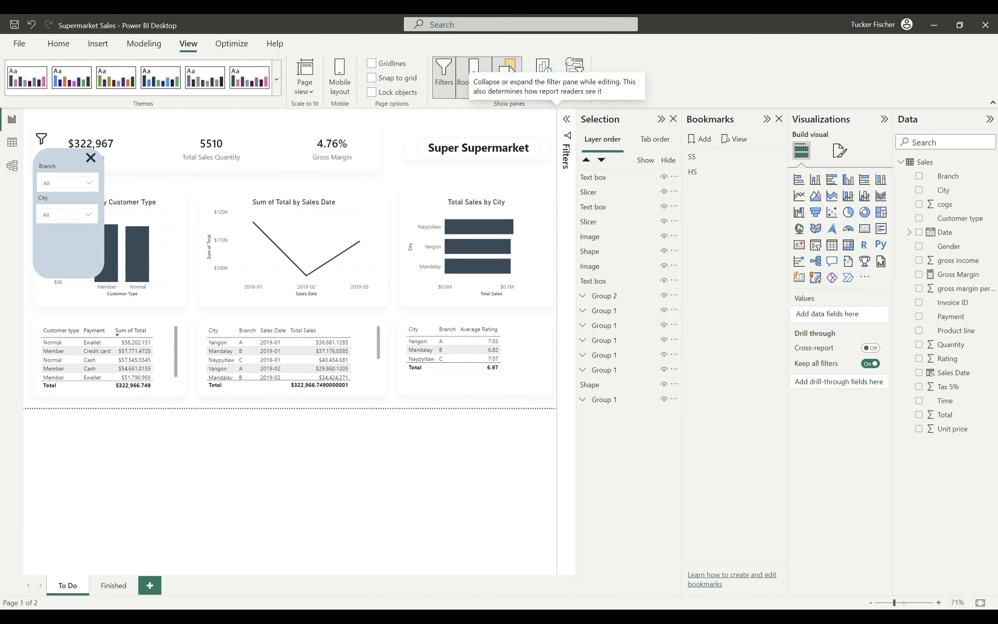
# Step: Group the X icon, both labels, both slicers and the light blue panel shape together
pyautogui.click(94, 160)
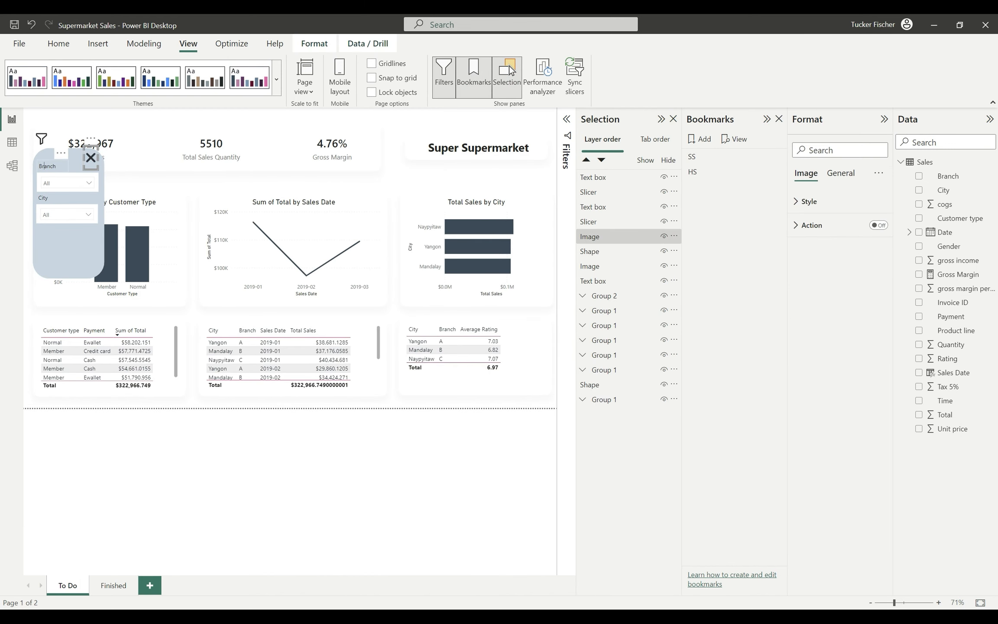
pyautogui.keyDown('ctrl'); pyautogui.click(43, 167); pyautogui.keyUp('ctrl')
pyautogui.keyDown('ctrl'); pyautogui.click(38, 177); pyautogui.keyUp('ctrl')
pyautogui.keyDown('ctrl'); pyautogui.click(43, 197); pyautogui.keyUp('ctrl')
pyautogui.keyDown('ctrl'); pyautogui.click(45, 214); pyautogui.keyUp('ctrl')
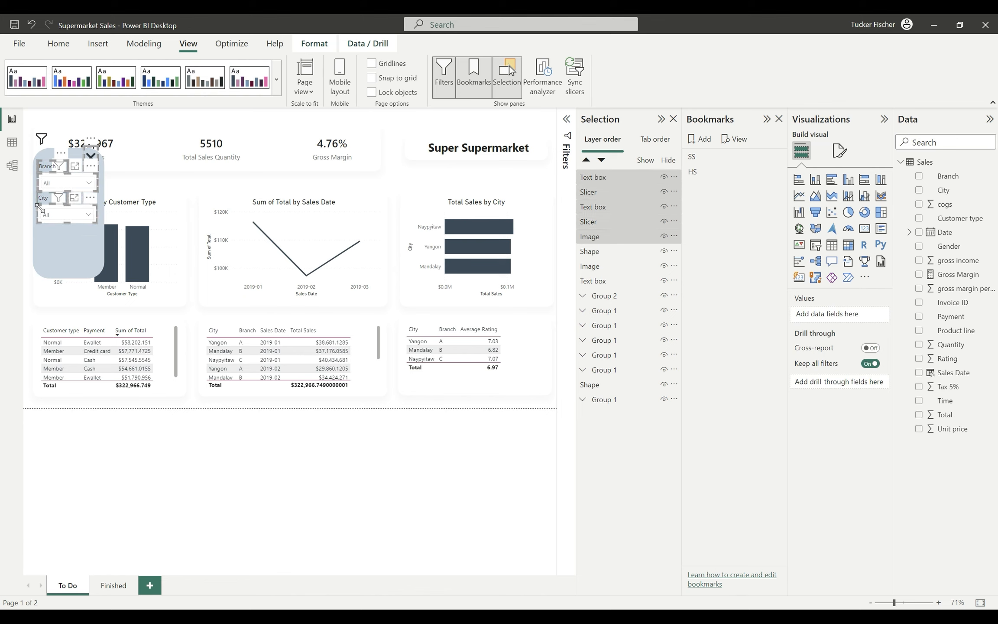
pyautogui.keyDown('ctrl'); pyautogui.click(47, 244); pyautogui.keyUp('ctrl')
pyautogui.rightClick(603, 207)
pyautogui.moveTo(628, 217)
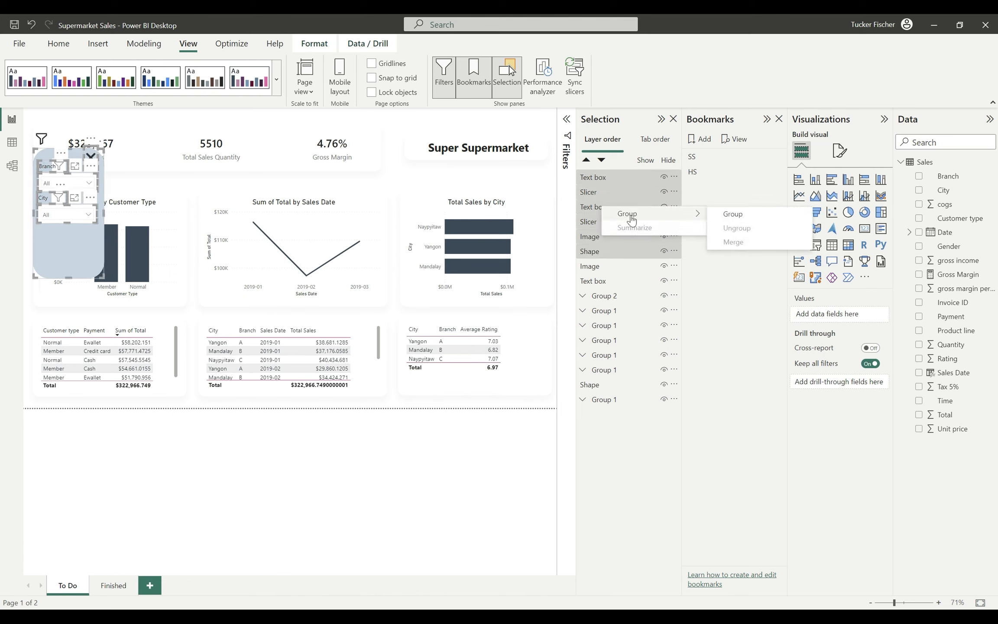
pyautogui.click(730, 217)
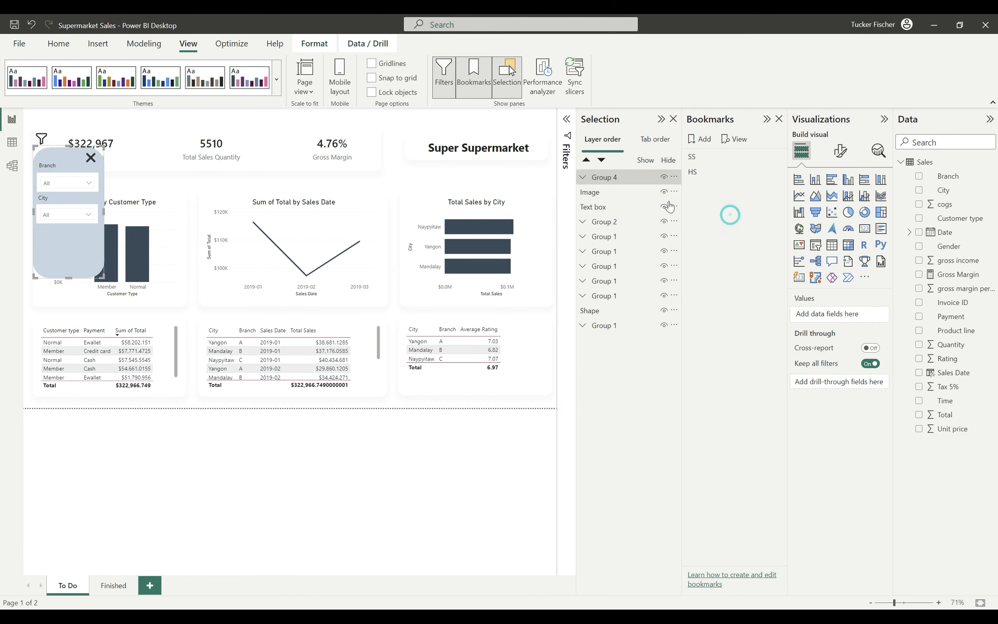
# Step: Rename the new slicer panel group as "Slicer"
pyautogui.doubleClick(616, 182)
pyautogui.write('Slicer')
pyautogui.press('Return')
# Step: Add a bookmark of the current view and name it "Show Slicer"
pyautogui.click(700, 139)
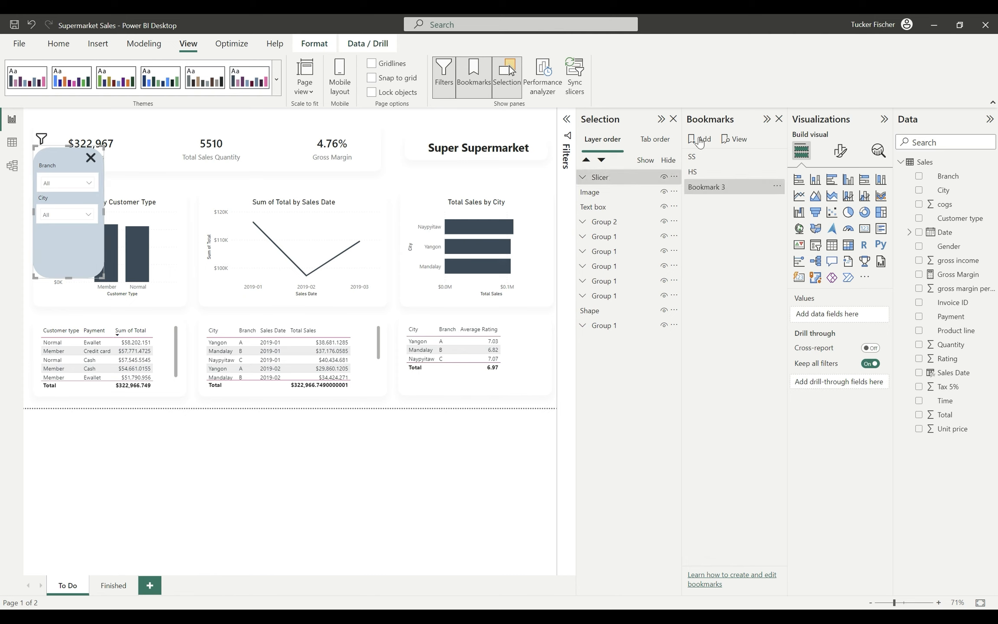
pyautogui.write('Show')
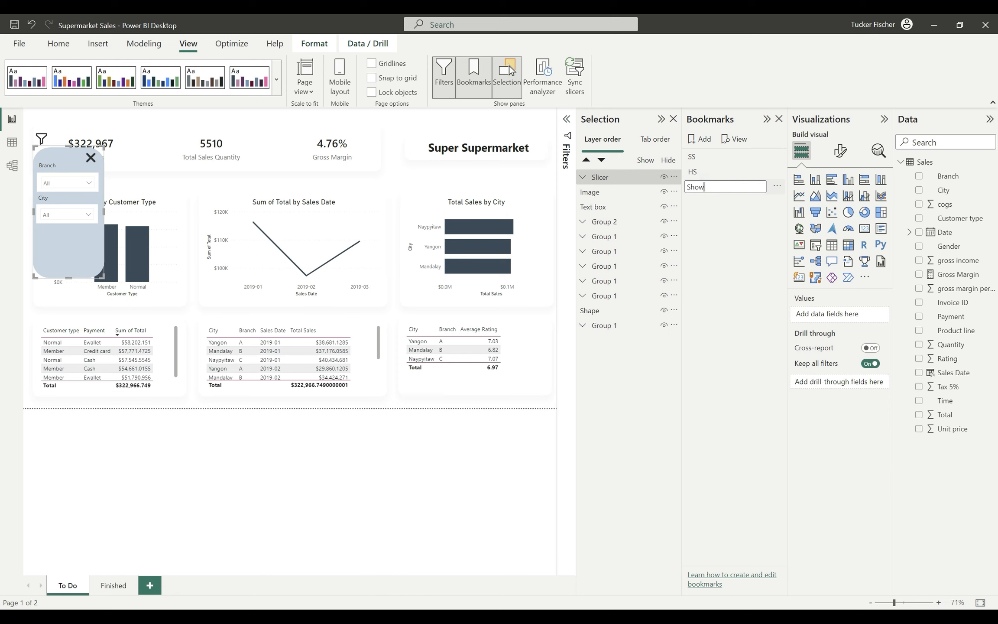
pyautogui.write(' Slicer')
pyautogui.press('Return')
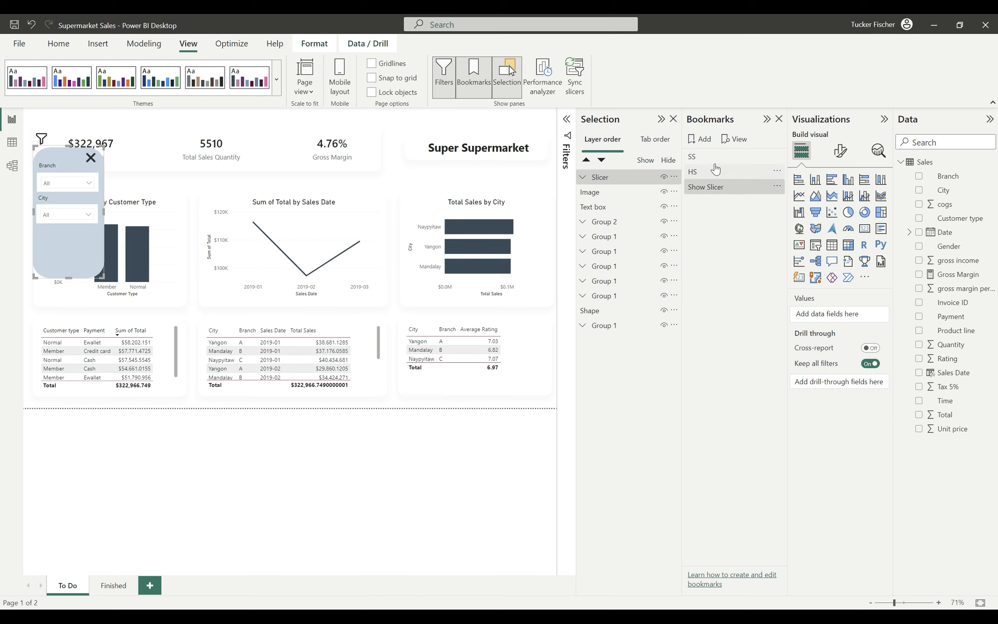
# Step: Add another bookmark of the current view and name it "Hide Slicer"
pyautogui.click(709, 147)
pyautogui.doubleClick(688, 202)
pyautogui.write('Hide Slice')
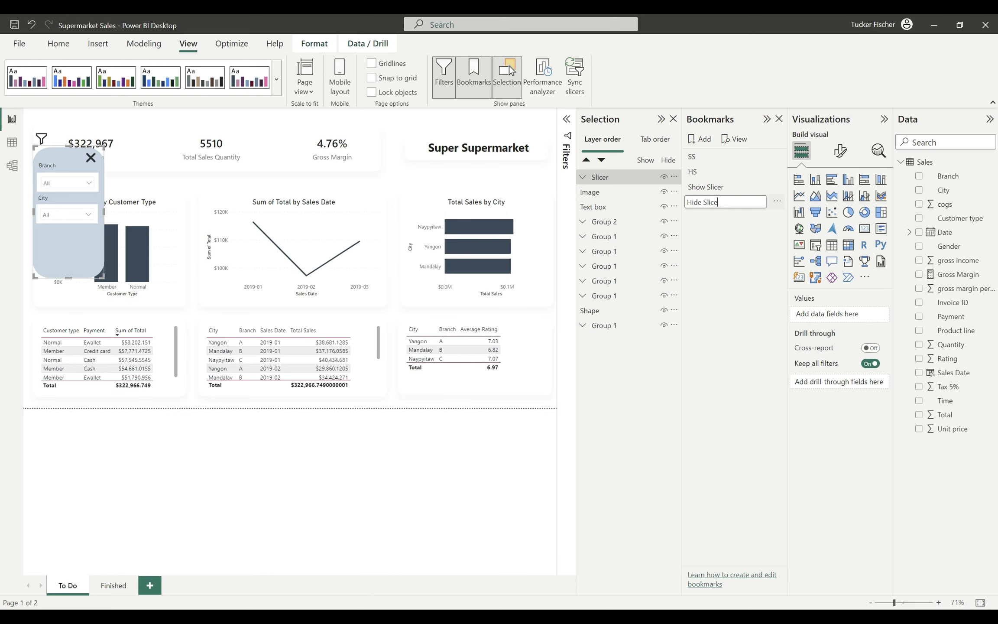
pyautogui.press('Return')
# Step: Exclude data from what the Show Slicer and Hide Slicer bookmarks capture
pyautogui.click(777, 188)
pyautogui.click(803, 248)
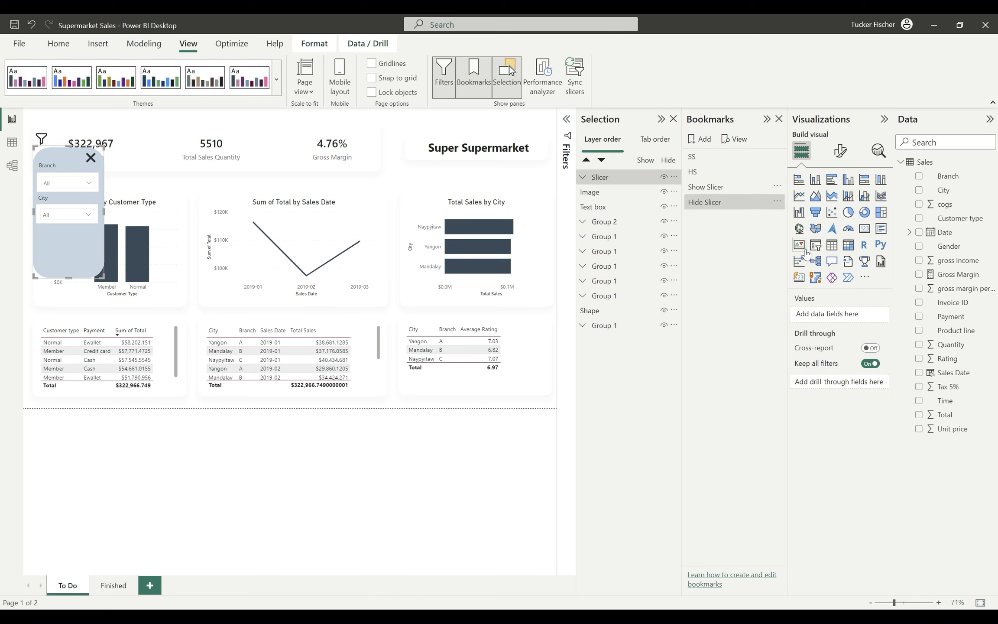
pyautogui.click(777, 202)
pyautogui.click(803, 262)
# Step: Limit both the Show Slicer and Hide Slicer bookmarks to selected visuals instead of all visuals
pyautogui.click(776, 202)
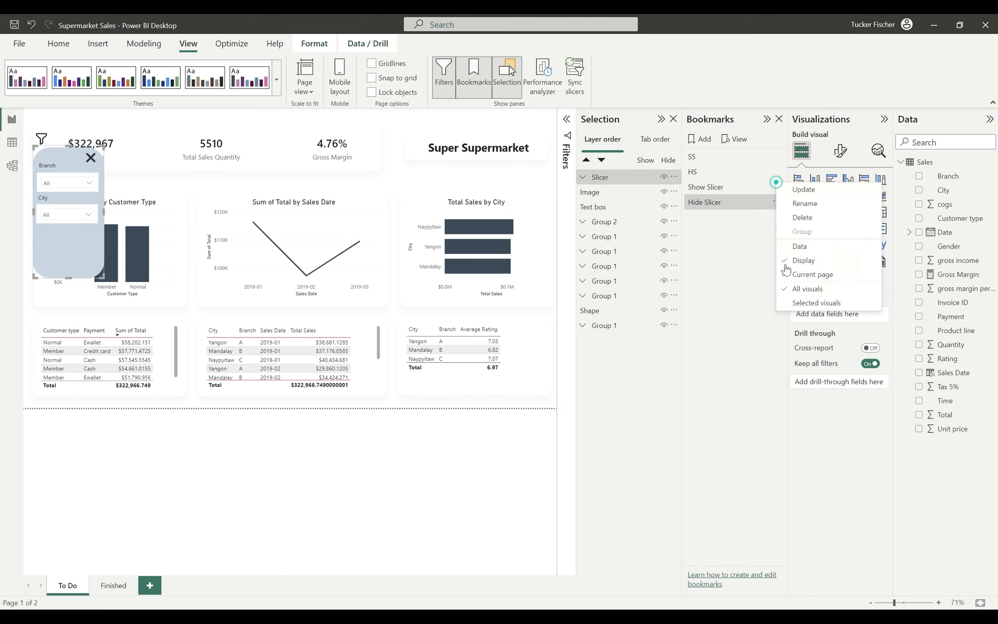
pyautogui.click(804, 302)
pyautogui.click(776, 202)
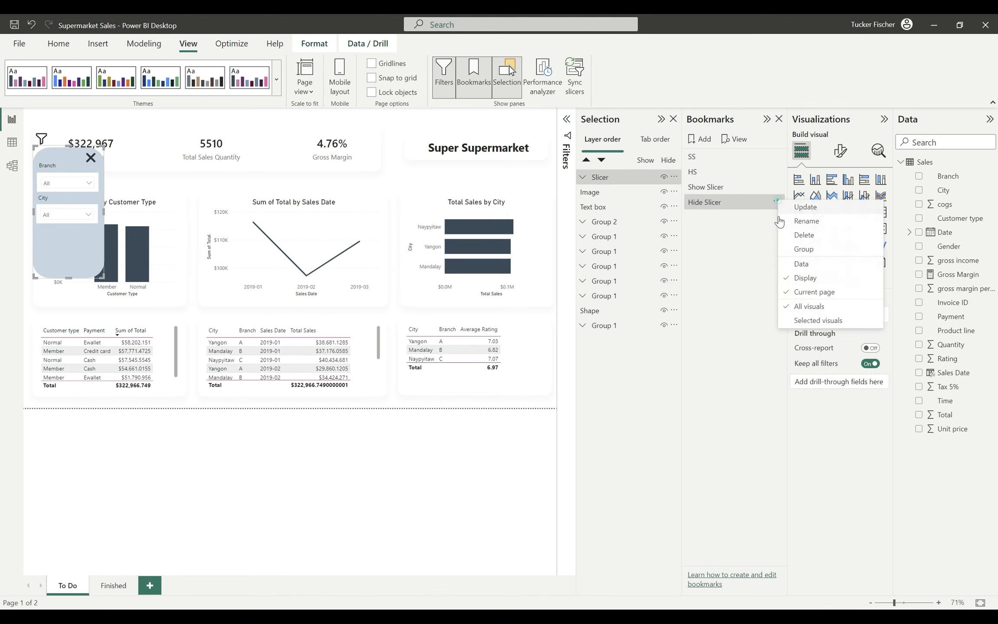
pyautogui.click(803, 321)
# Step: Update the Show Slicer bookmark with the visible Slicer group selected
pyautogui.click(706, 187)
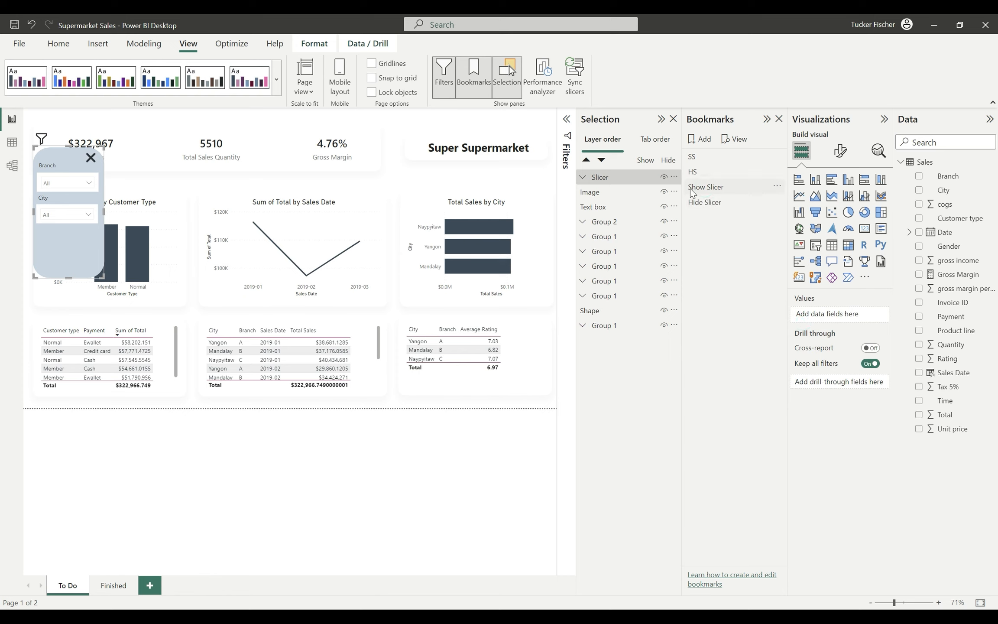
pyautogui.click(607, 182)
pyautogui.click(777, 187)
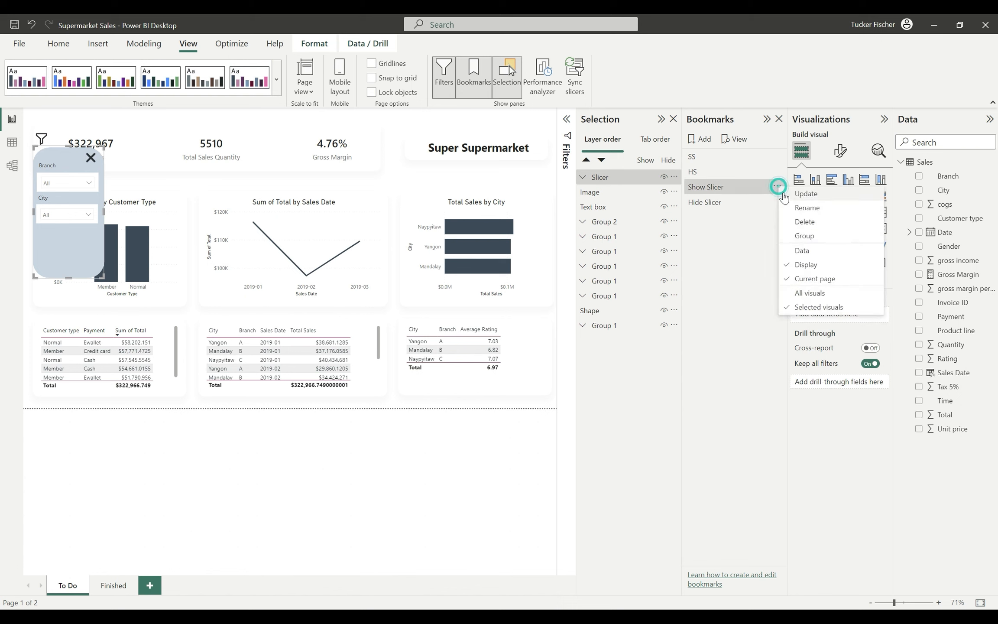
pyautogui.click(801, 194)
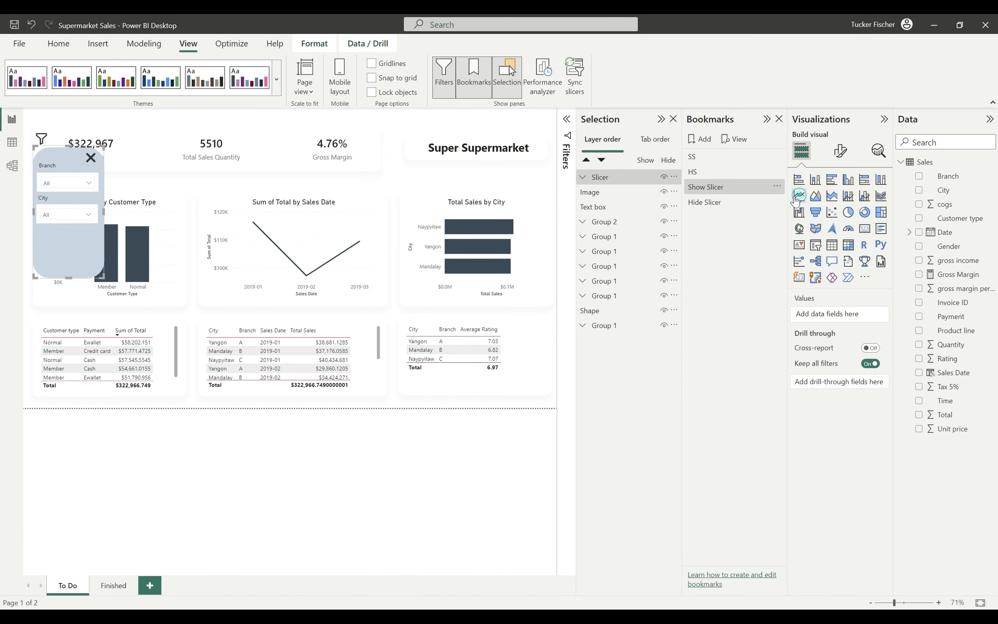
# Step: Hide the Slicer group and, with it selected, update the Hide Slicer bookmark
pyautogui.click(664, 177)
pyautogui.click(627, 174)
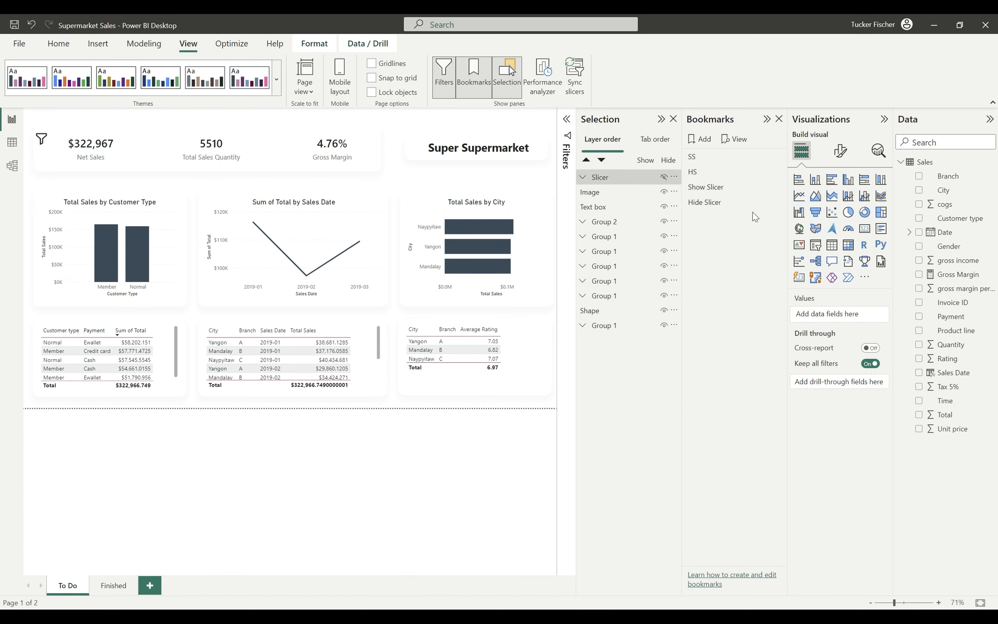
pyautogui.click(777, 203)
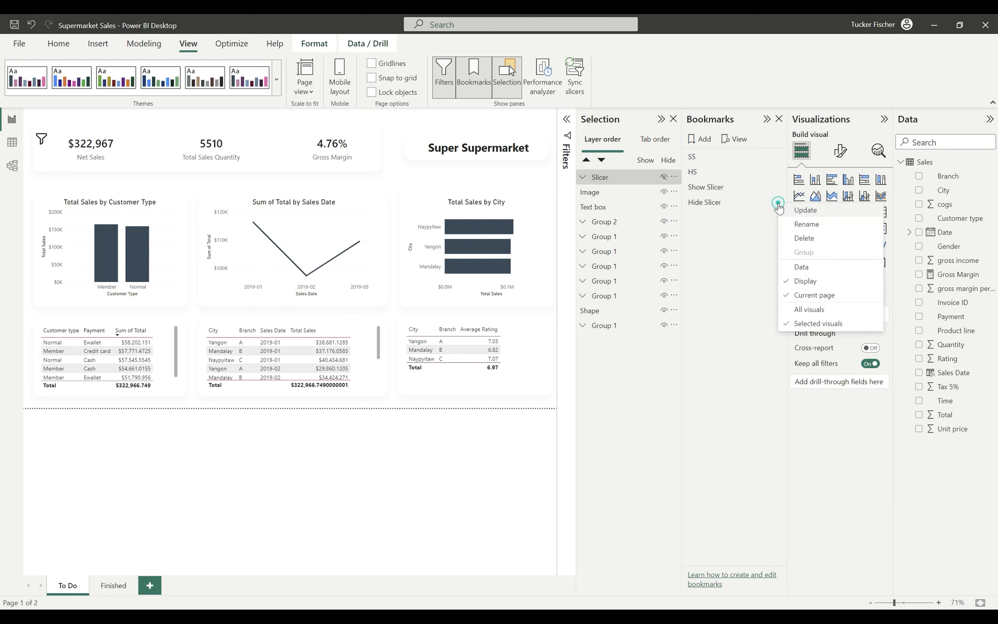
pyautogui.click(803, 205)
# Step: Make the Slicer group visible again and, with it selected, update the Show Slicer bookmark again
pyautogui.click(713, 189)
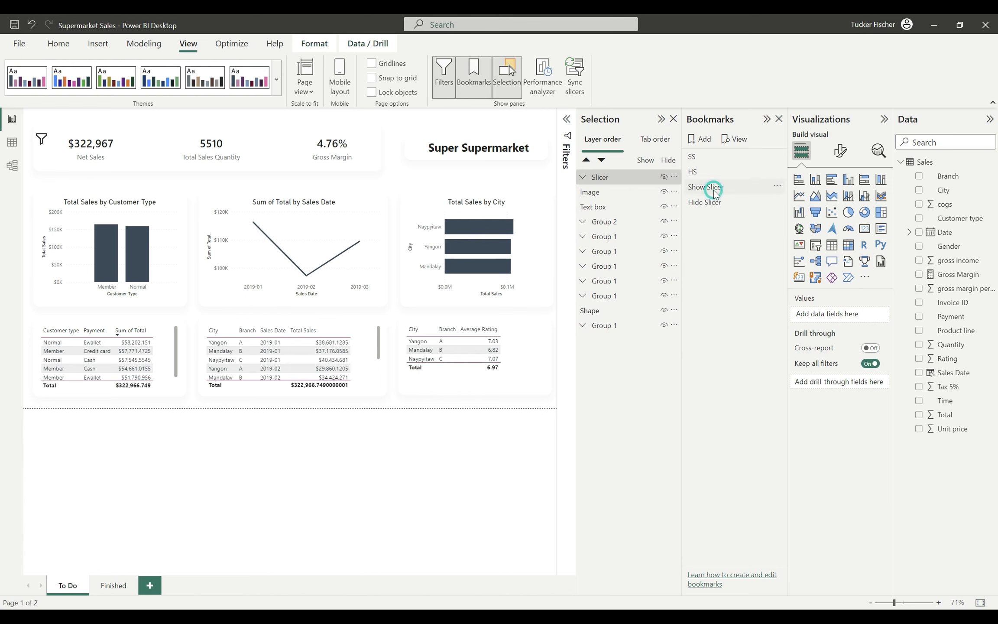
pyautogui.click(663, 177)
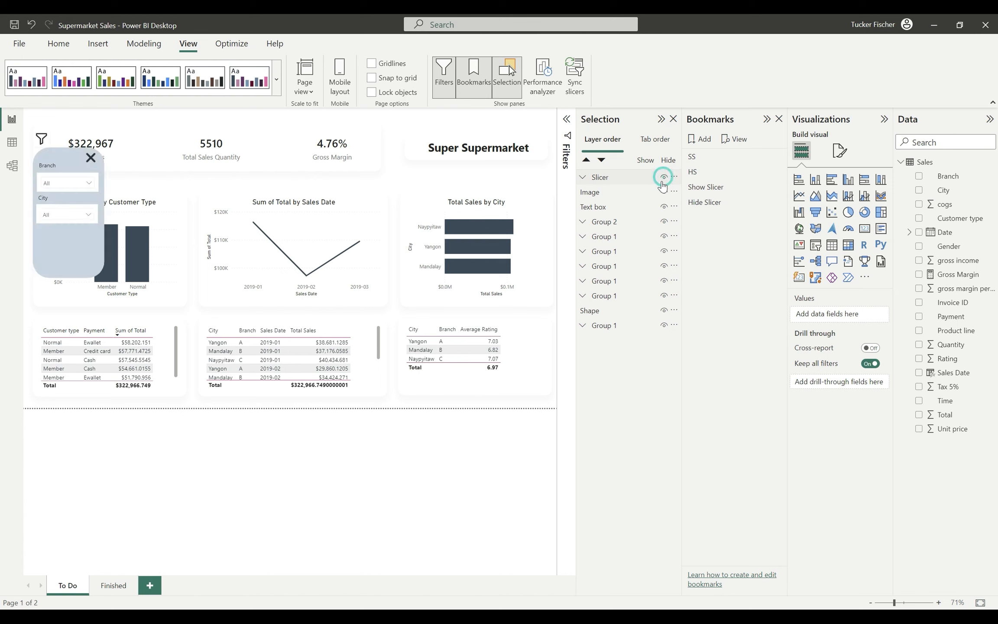
pyautogui.click(611, 180)
pyautogui.click(778, 188)
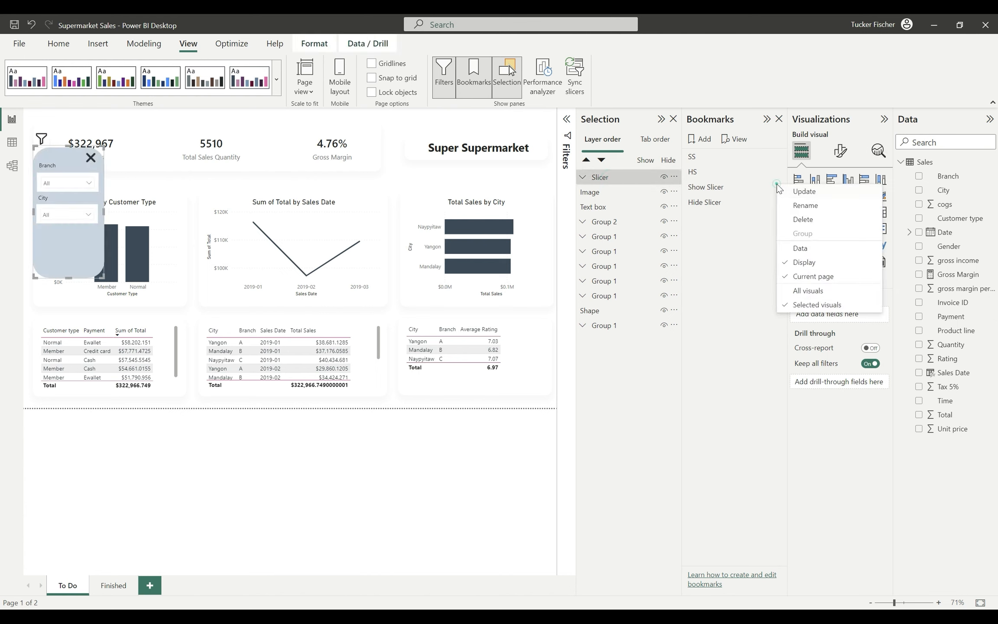
pyautogui.click(801, 195)
# Step: Test the Hide Slicer and Show Slicer bookmarks by switching between them, ending with the panel shown
pyautogui.click(706, 203)
pyautogui.click(706, 187)
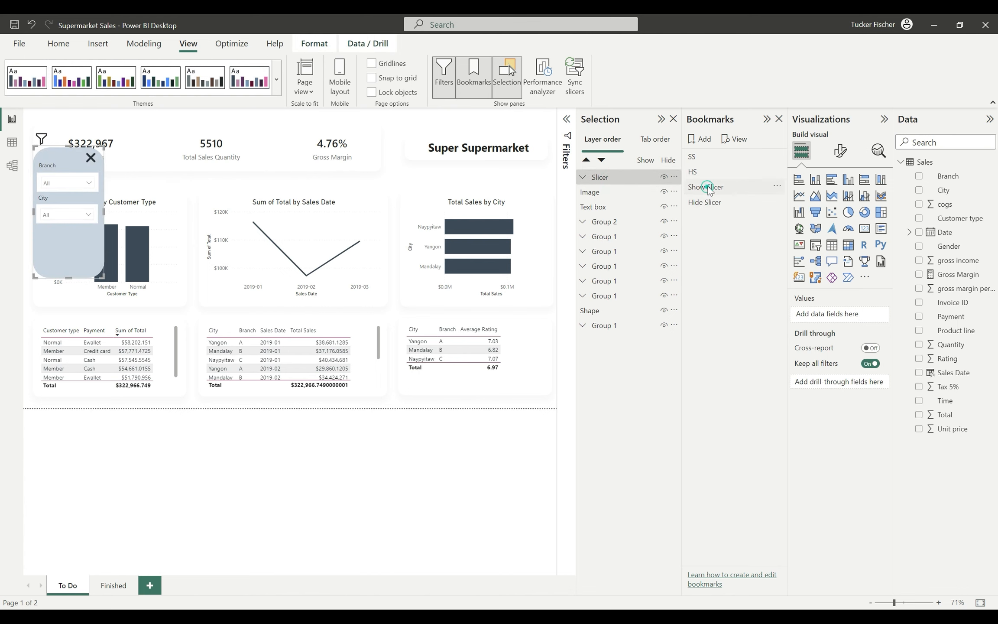
pyautogui.click(710, 204)
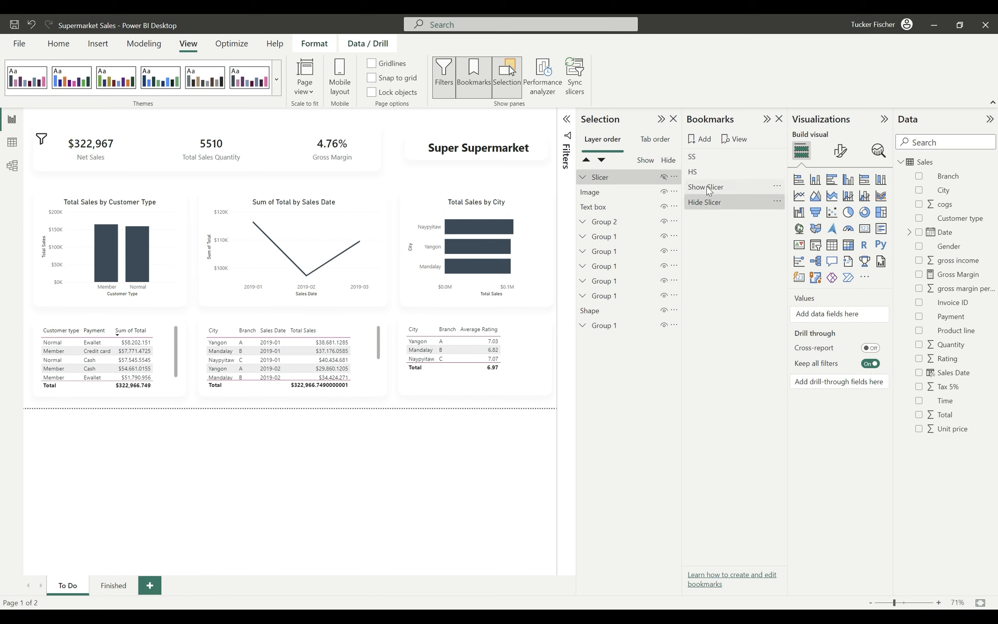
pyautogui.click(707, 188)
pyautogui.click(693, 194)
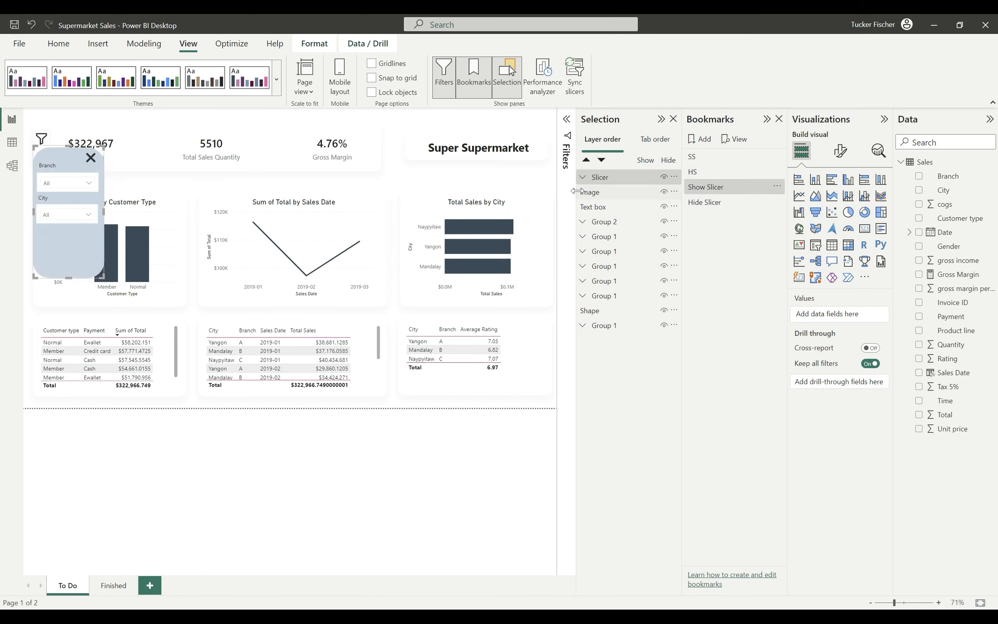
# Step: Turn on a Bookmark action for the panel's X icon, link it to Hide Slicer, and use the icon to close the panel
pyautogui.click(88, 162)
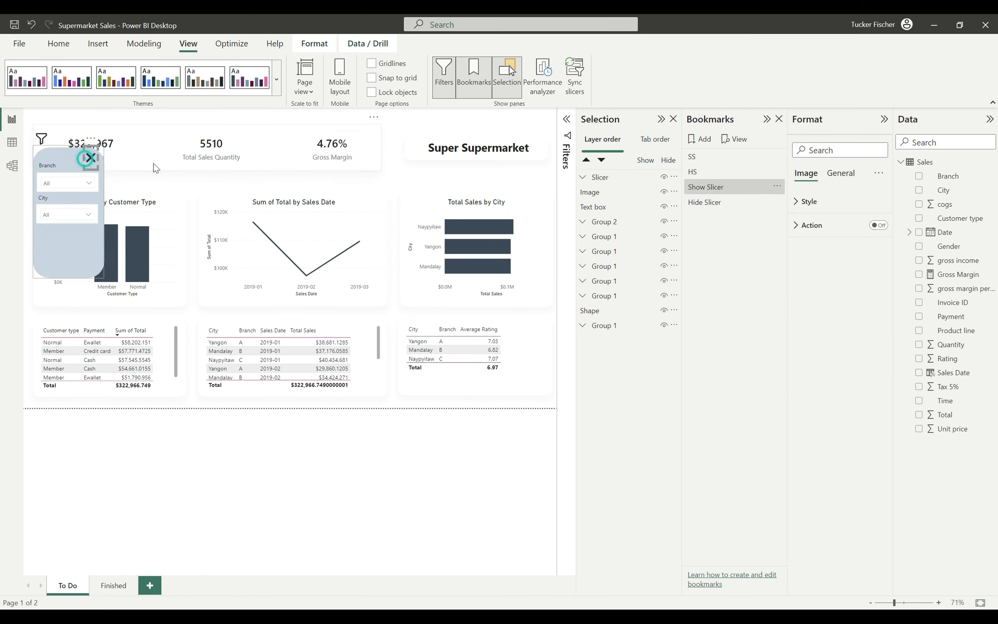
pyautogui.click(797, 230)
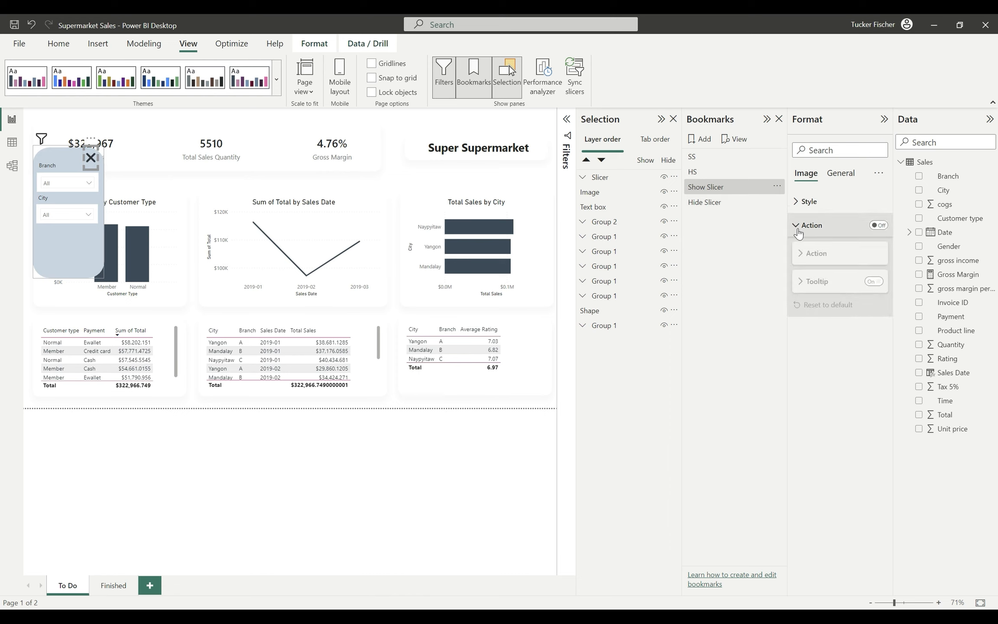
pyautogui.click(878, 225)
pyautogui.click(846, 286)
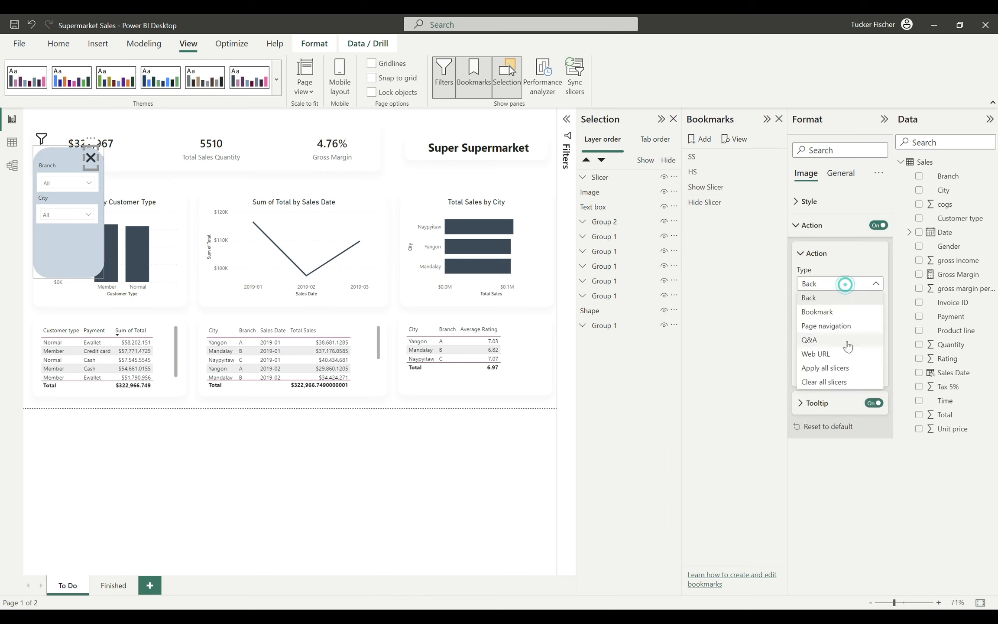
pyautogui.click(834, 312)
pyautogui.click(843, 314)
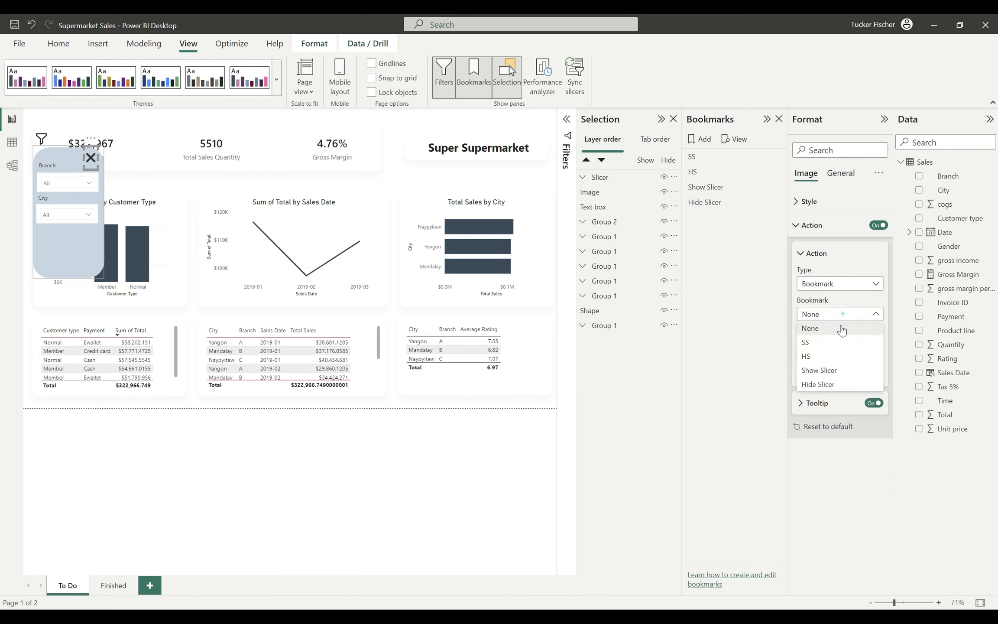
pyautogui.click(841, 384)
pyautogui.click(156, 182)
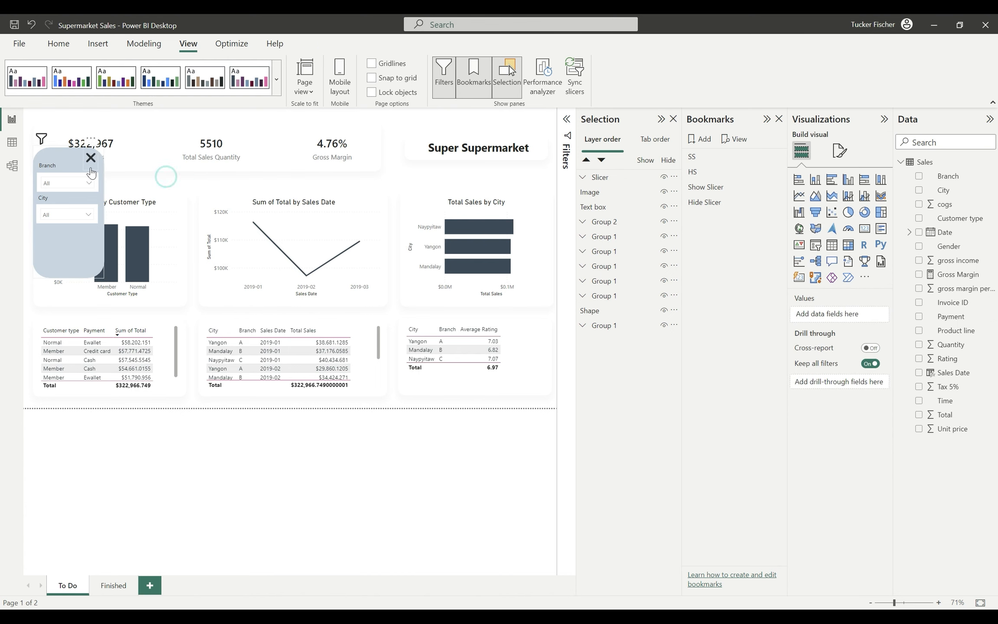
pyautogui.keyDown('ctrl'); pyautogui.click(91, 159); pyautogui.keyUp('ctrl')
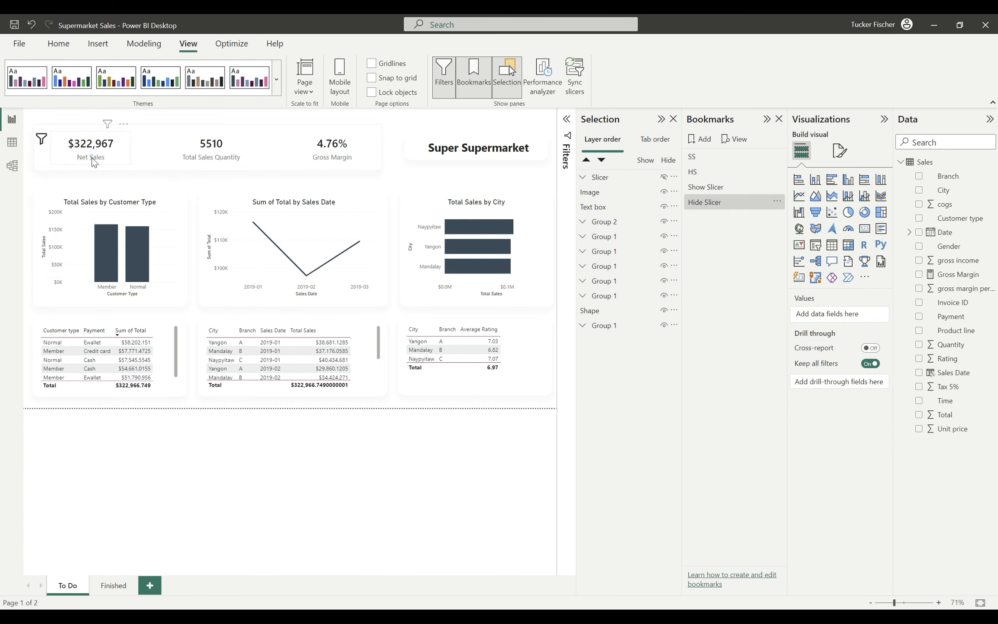
# Step: Turn on the funnel icon's action with type Bookmark and link it to Show Slicer
pyautogui.click(42, 139)
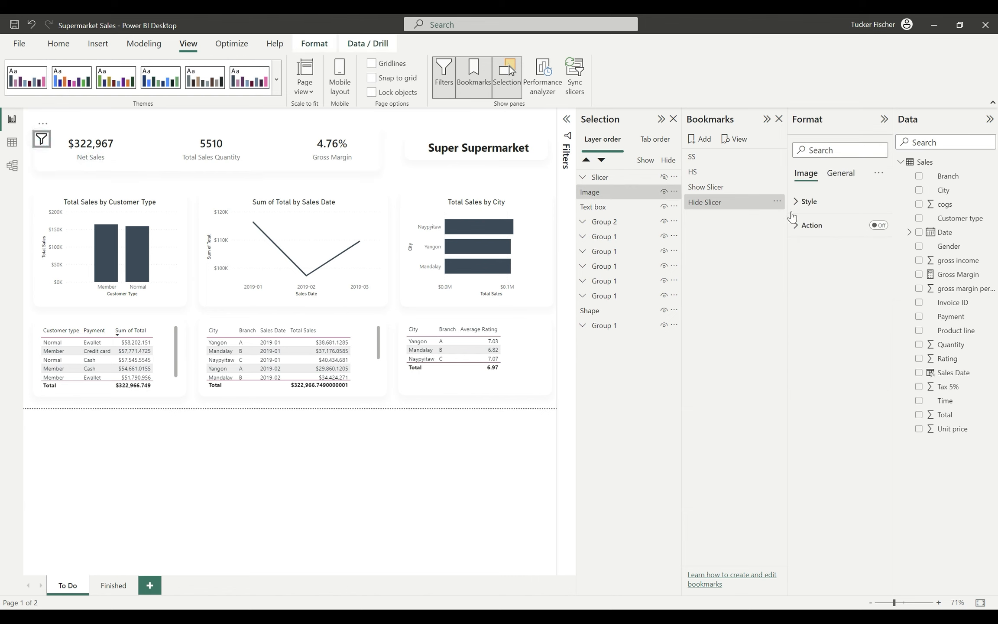
pyautogui.click(811, 224)
pyautogui.click(878, 225)
pyautogui.click(851, 286)
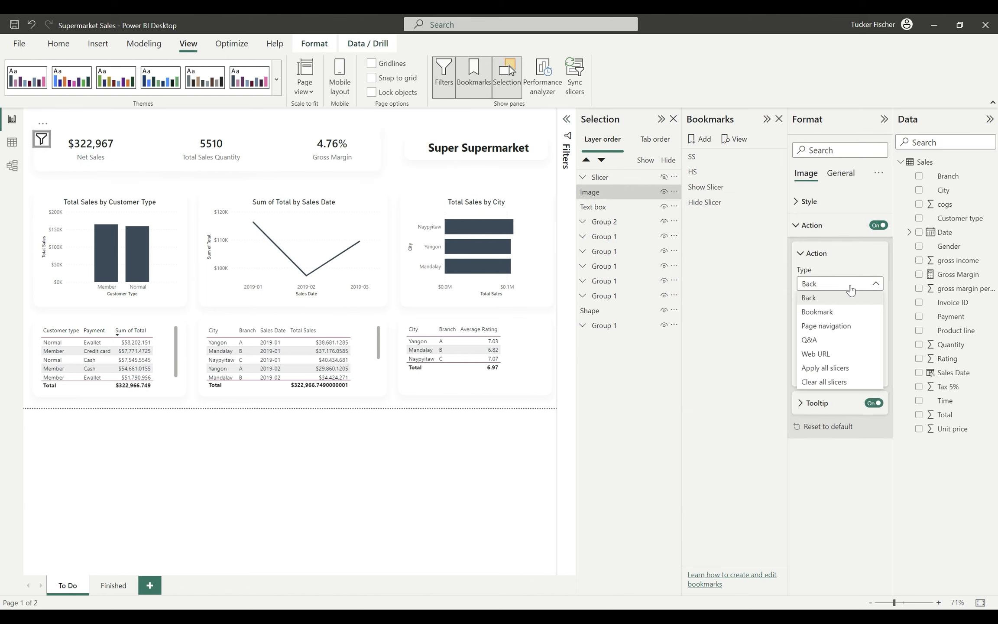
pyautogui.click(836, 312)
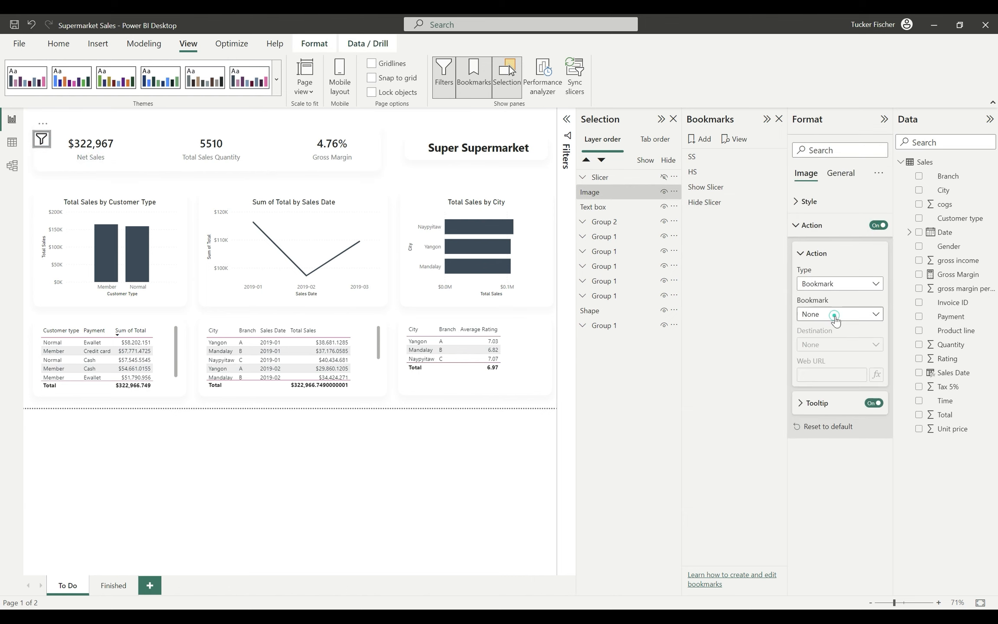
pyautogui.click(865, 318)
pyautogui.click(847, 371)
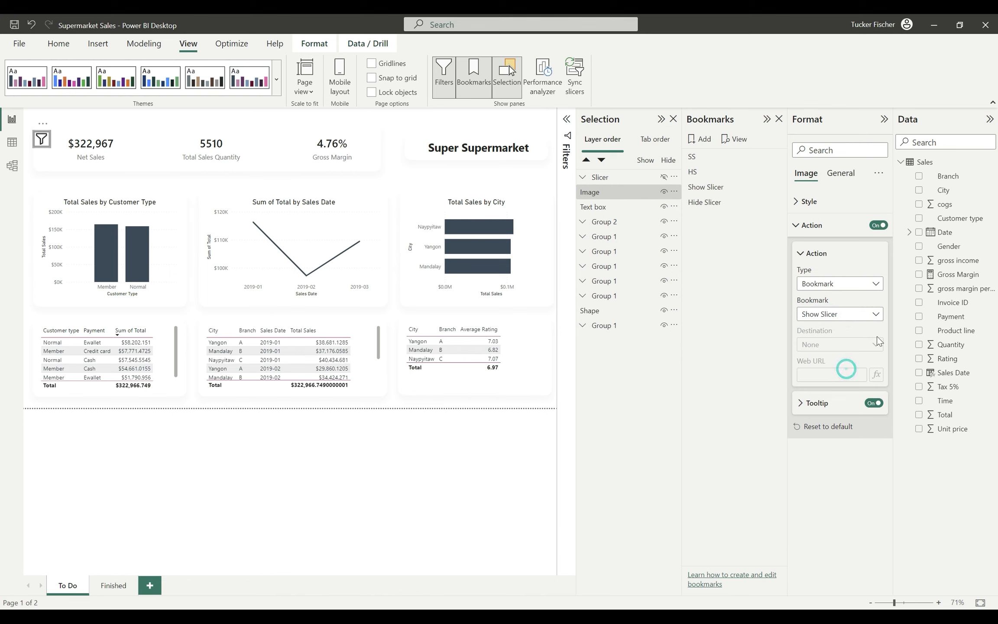
# Step: Test the funnel and X icons by opening and closing the slicer panel repeatedly
pyautogui.click(56, 182)
pyautogui.keyDown('ctrl'); pyautogui.click(43, 143); pyautogui.keyUp('ctrl')
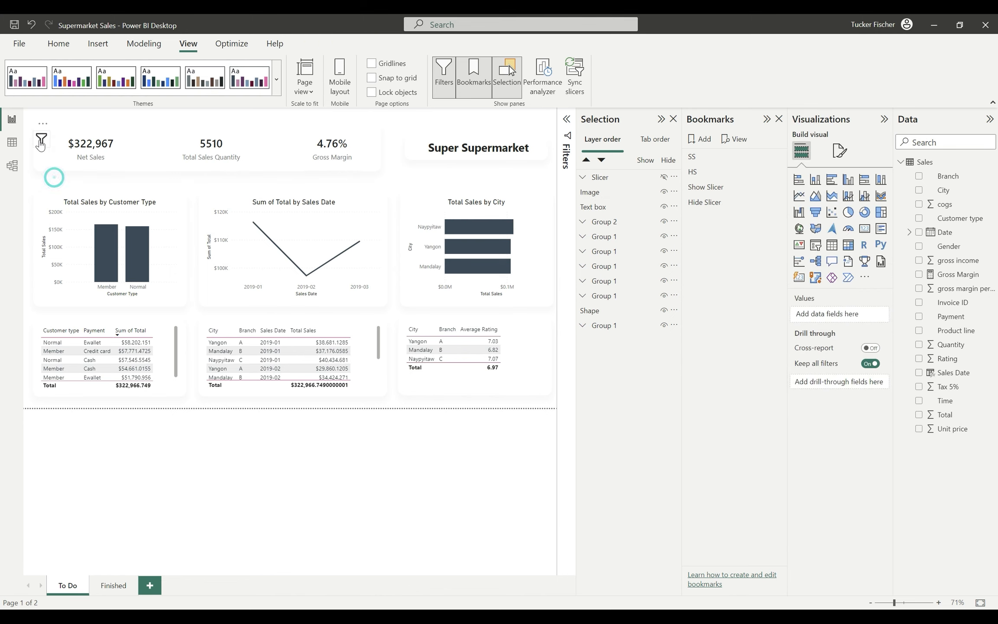
pyautogui.keyDown('ctrl'); pyautogui.click(89, 156); pyautogui.keyUp('ctrl')
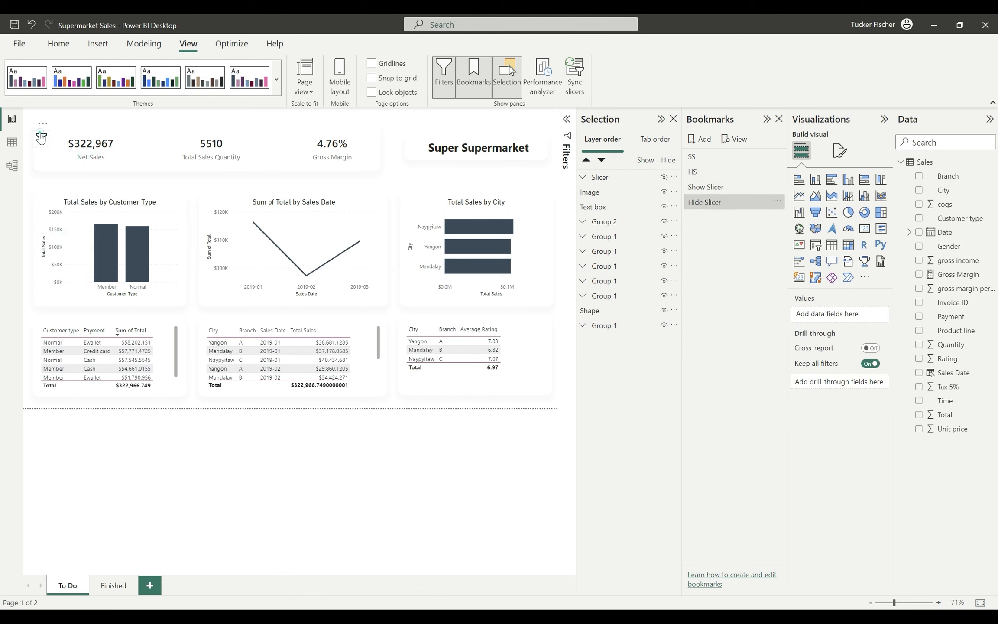
pyautogui.keyDown('ctrl'); pyautogui.click(41, 139); pyautogui.keyUp('ctrl')
pyautogui.keyDown('ctrl'); pyautogui.click(90, 157); pyautogui.keyUp('ctrl')
# Step: Open the slicer panel, filter Branch to B, and close and reopen the panel to check that the filter persists
pyautogui.keyDown('ctrl'); pyautogui.click(41, 138); pyautogui.keyUp('ctrl')
pyautogui.click(67, 182)
pyautogui.click(62, 208)
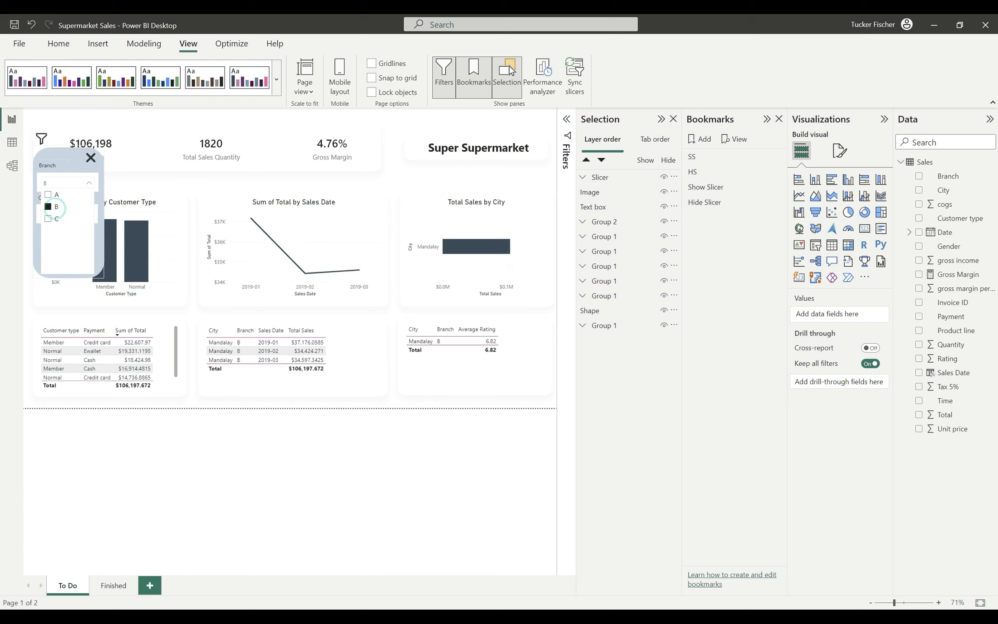
pyautogui.keyDown('ctrl'); pyautogui.click(89, 158); pyautogui.keyUp('ctrl')
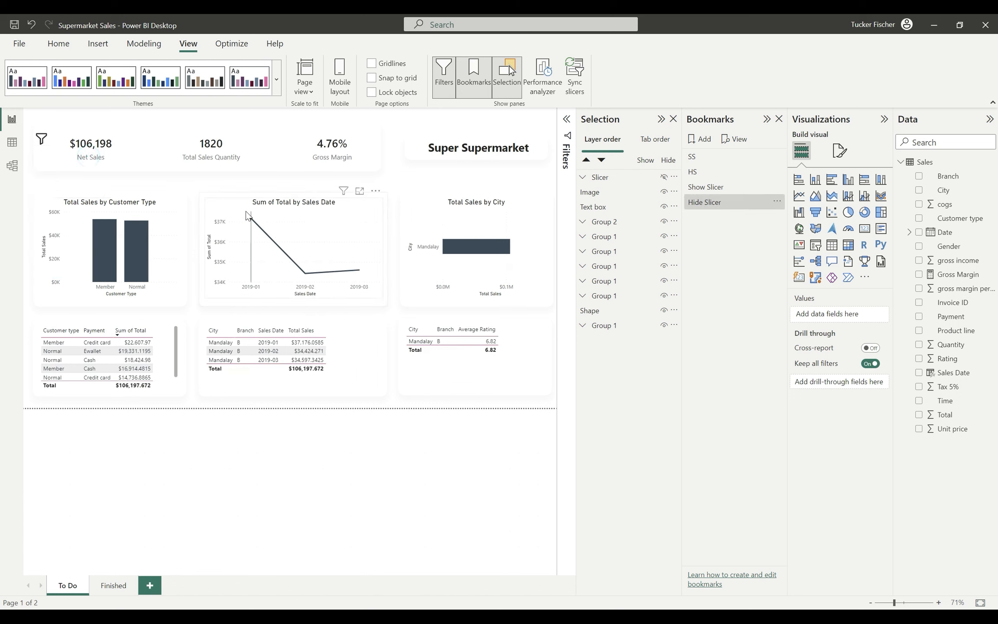
pyautogui.keyDown('ctrl'); pyautogui.click(38, 145); pyautogui.keyUp('ctrl')
pyautogui.click(48, 186)
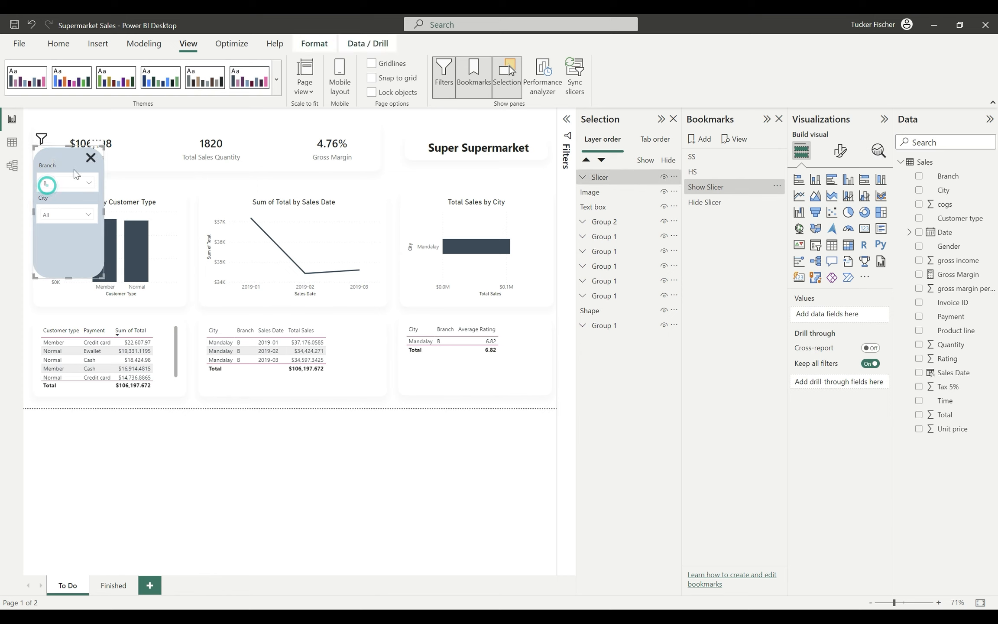
pyautogui.click(146, 184)
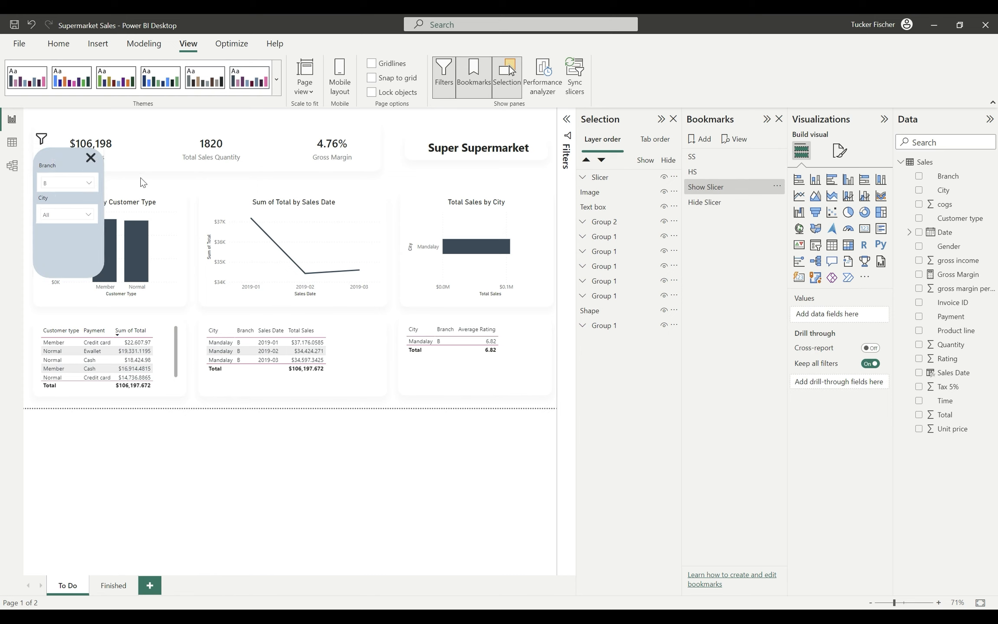